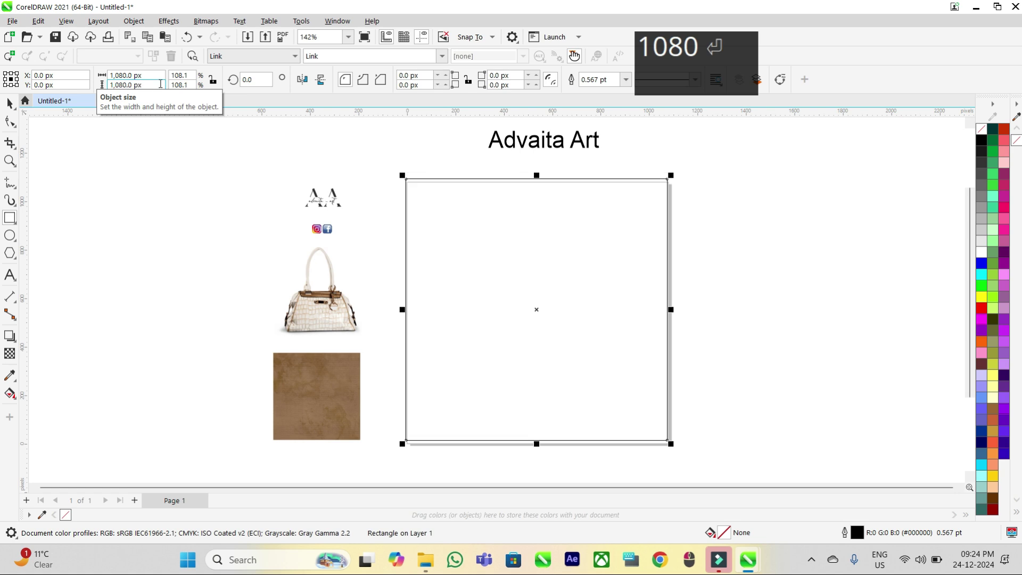
- Centre the 1080 px square on the page
click(10, 103)
click(451, 269)
click(476, 363)
key(p)
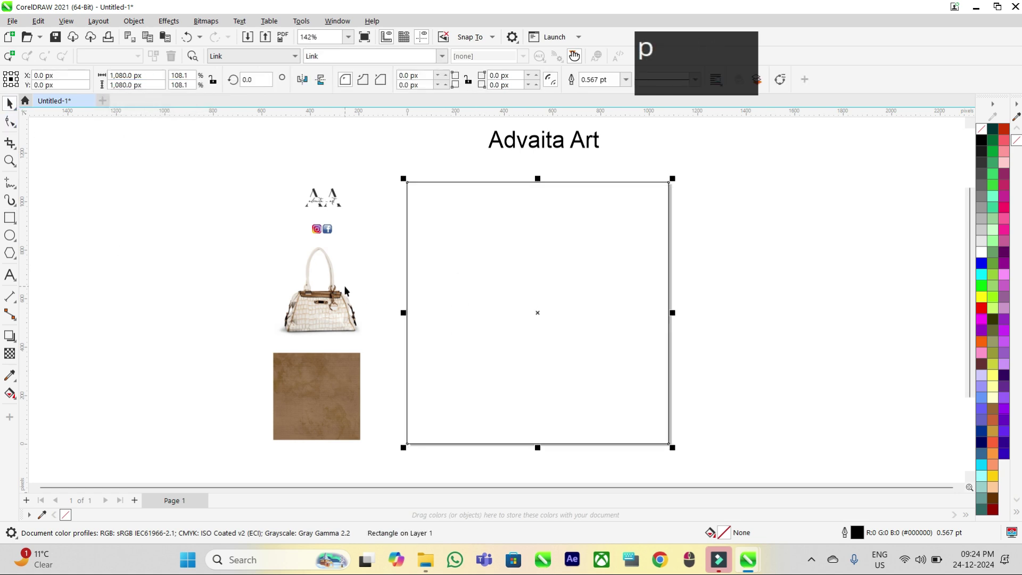
click(91, 166)
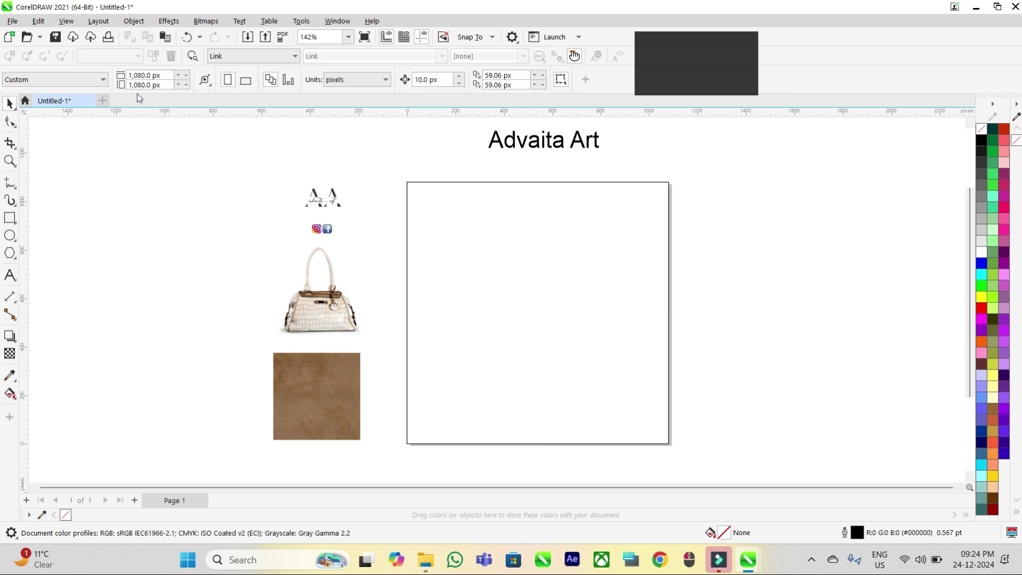
click(434, 232)
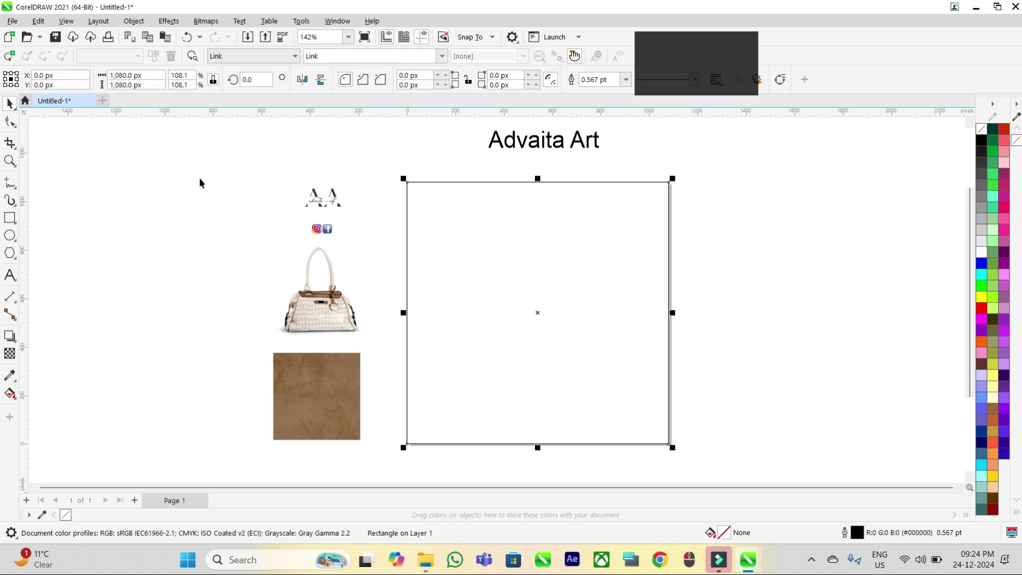
- Move the brown texture image onto the page and set its size to 1080 px
click(308, 381)
drag(301, 393, 450, 282)
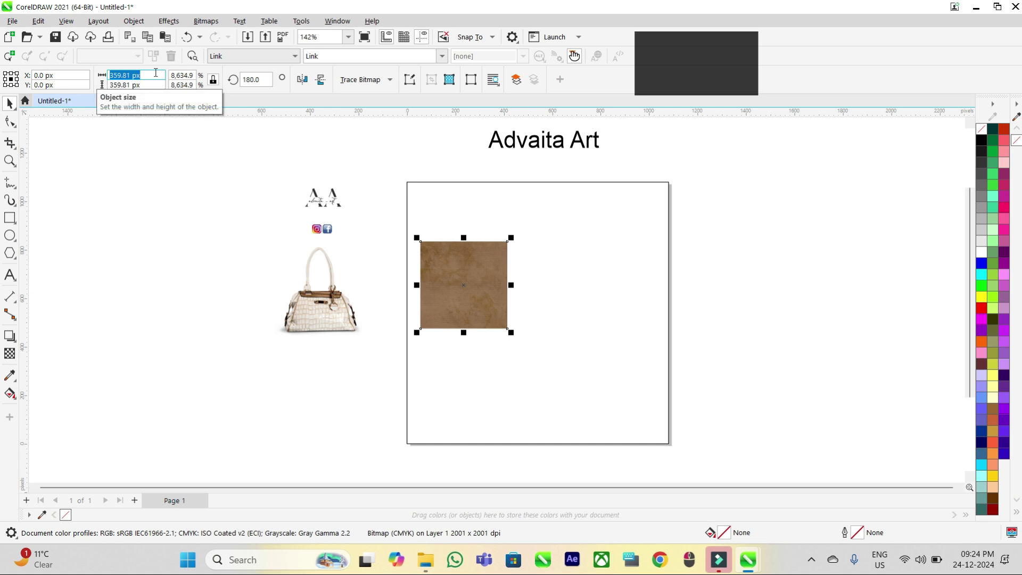
text(1080)
key(Return)
- PowerClip the brown texture inside the square and centre it so it fills the frame
drag(417, 248, 751, 252)
right_click(752, 253)
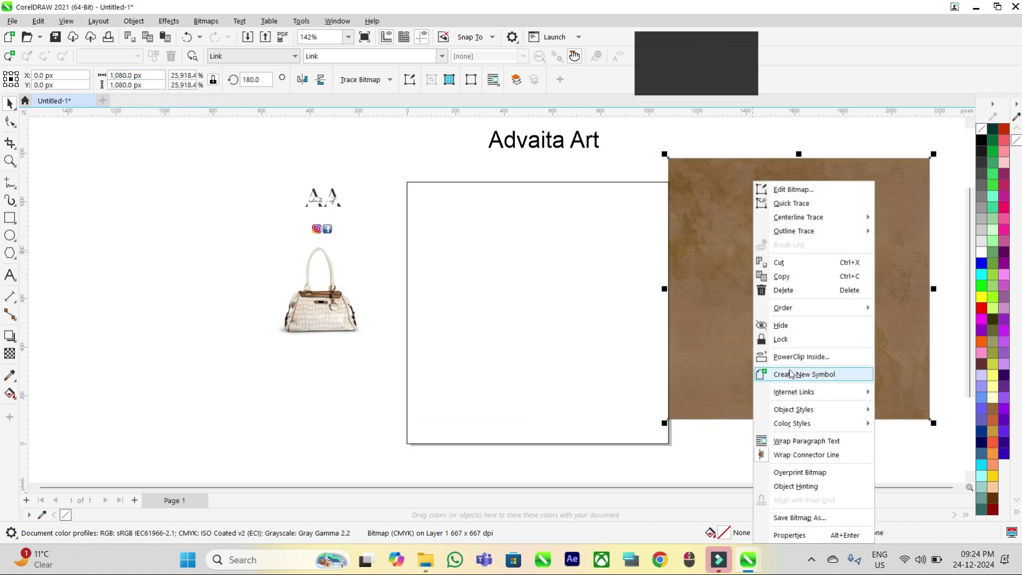
click(790, 356)
click(526, 312)
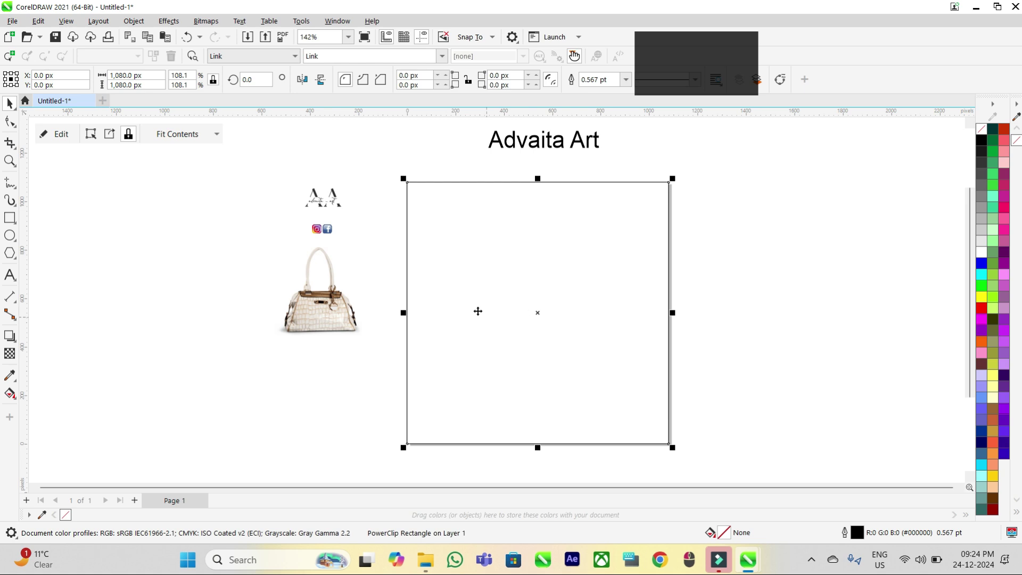
click(62, 134)
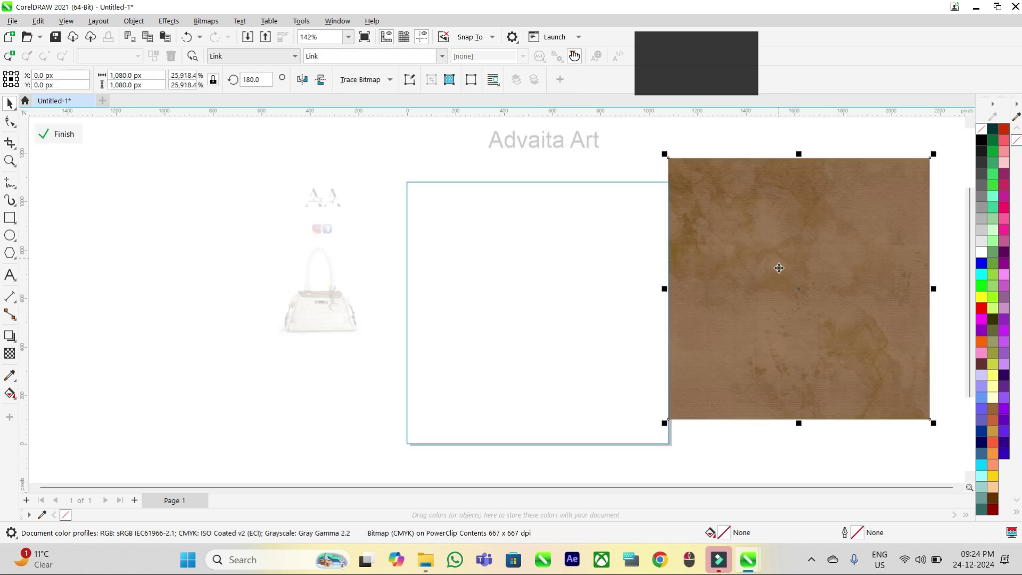
key(p)
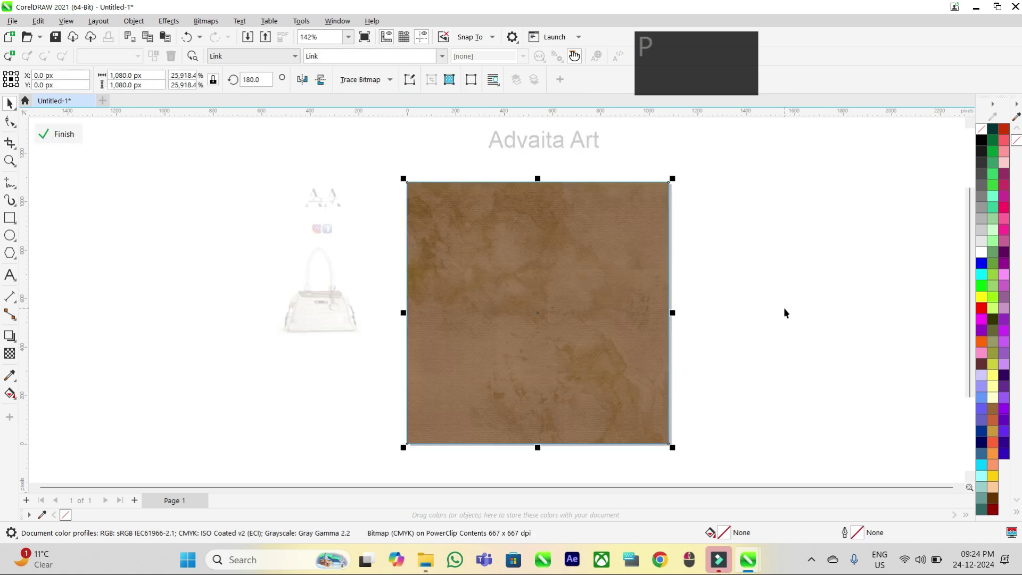
click(59, 138)
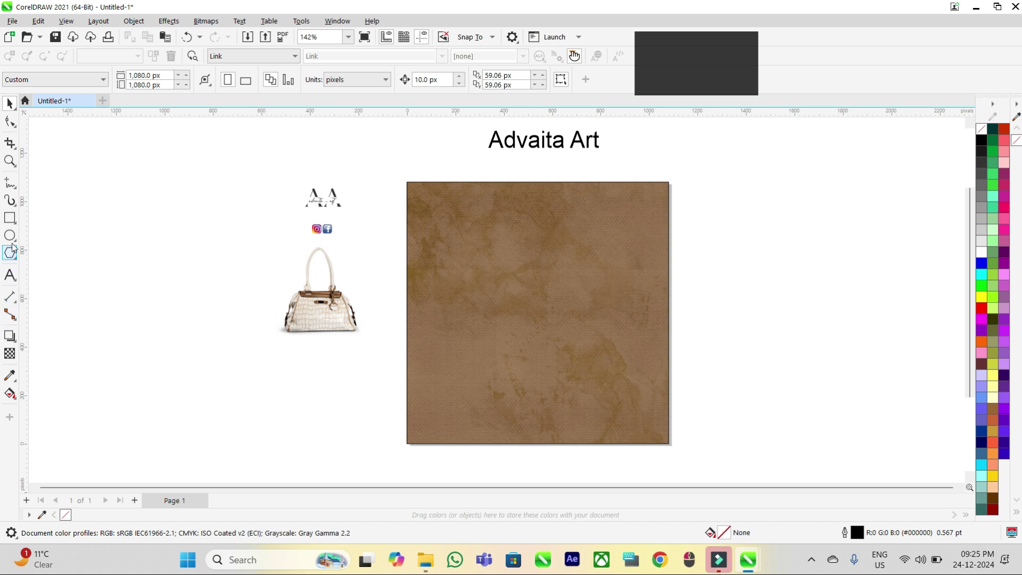
- Draw a circle about 1357 px in diameter overlapping the square's lower part and centre it horizontally on the square
drag(431, 414, 711, 459)
mouse_move(544, 423)
mouse_down()
mouse_move(529, 412)
mouse_move(536, 408)
mouse_up()
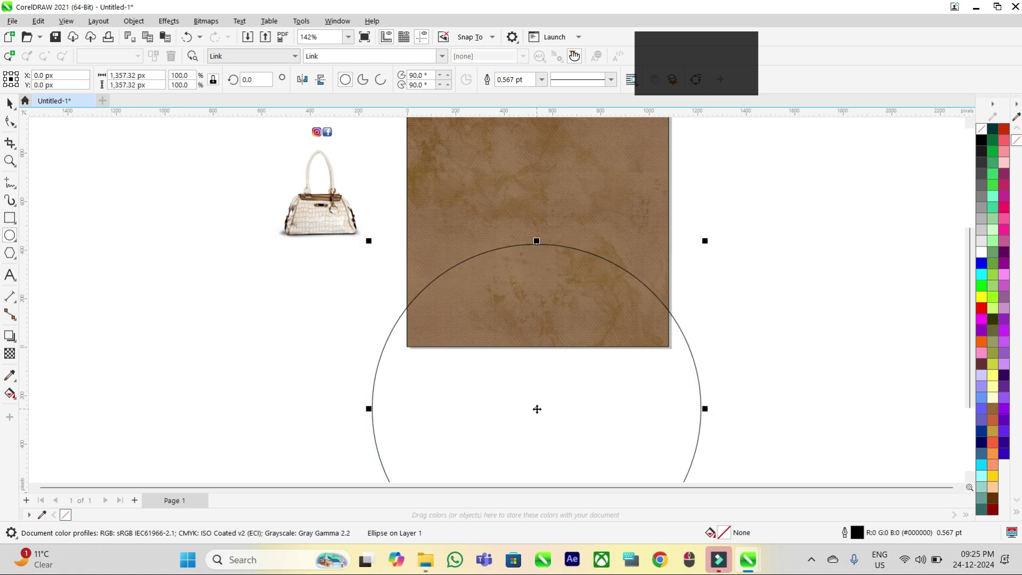
key(space)
shift+click(528, 213)
key(c)
click(686, 292)
click(513, 406)
shift+click(482, 206)
key(c)
click(627, 413)
click(621, 274)
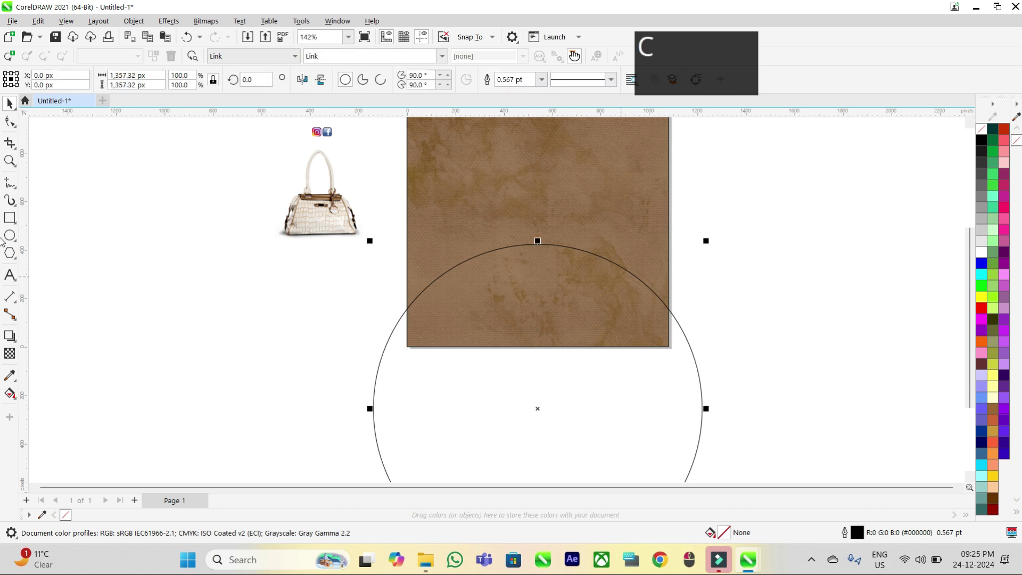
- Fill the large circle with white and remove its outline
click(980, 252)
right_click(982, 129)
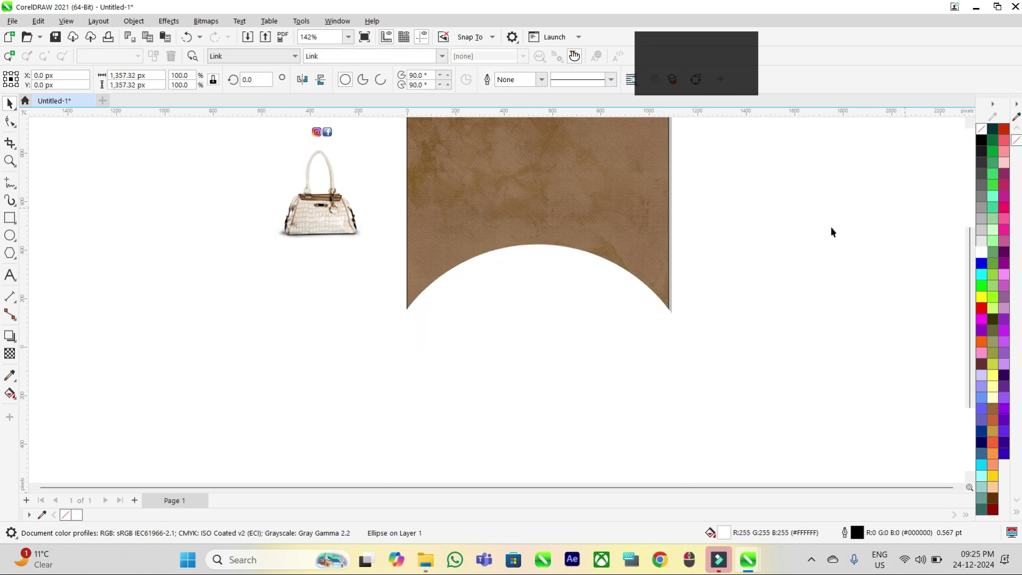
click(830, 225)
- PowerClip the white circle inside the textured square and remove the square's outline
scroll(819, 213, down, 1)
click(625, 281)
right_click(625, 280)
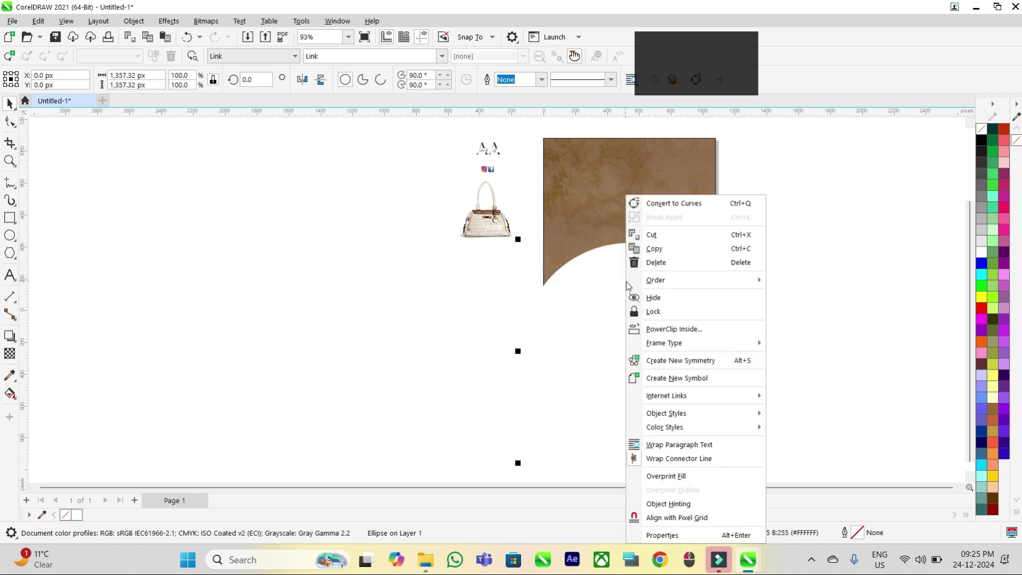
click(665, 328)
click(638, 206)
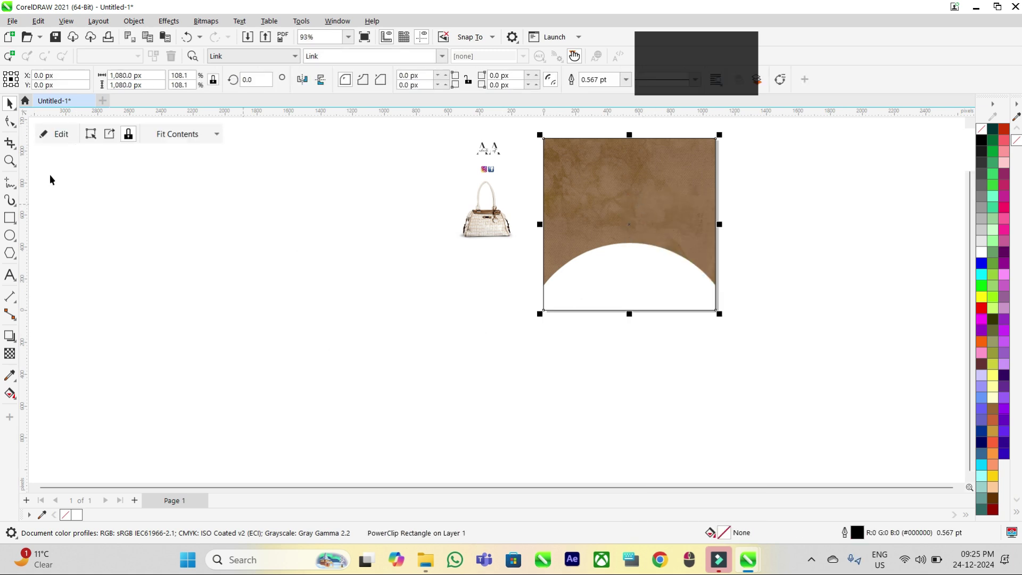
right_click(981, 131)
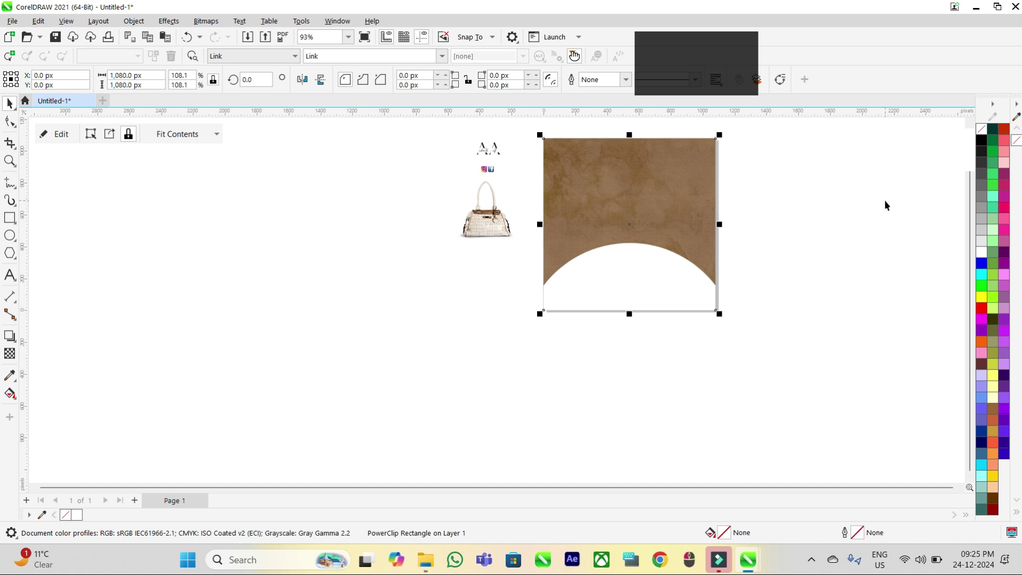
- Edit the square's PowerClip contents and reduce the white circle's height from below to about 1144 px
scroll(610, 265, up, 2)
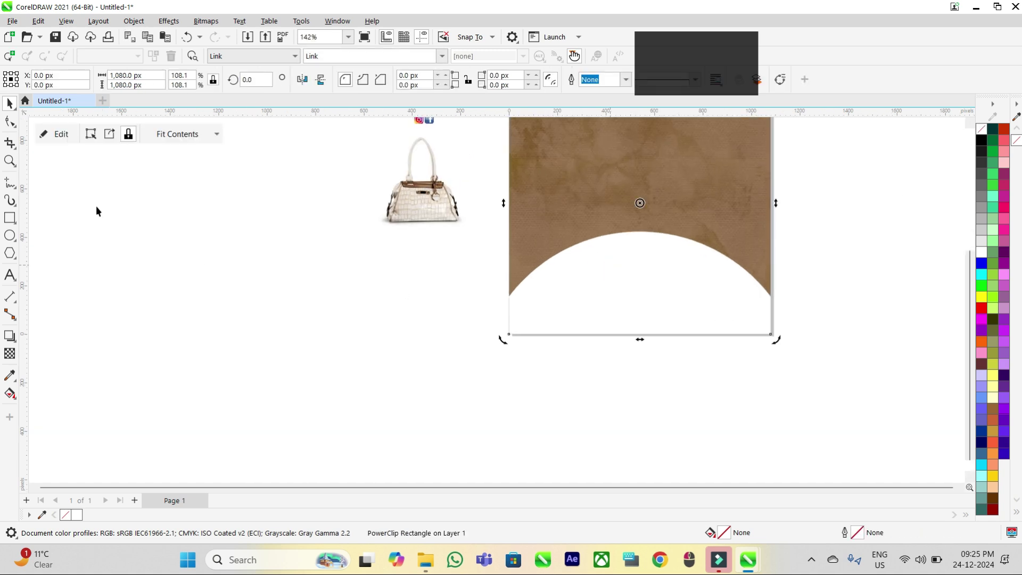
click(61, 134)
click(634, 290)
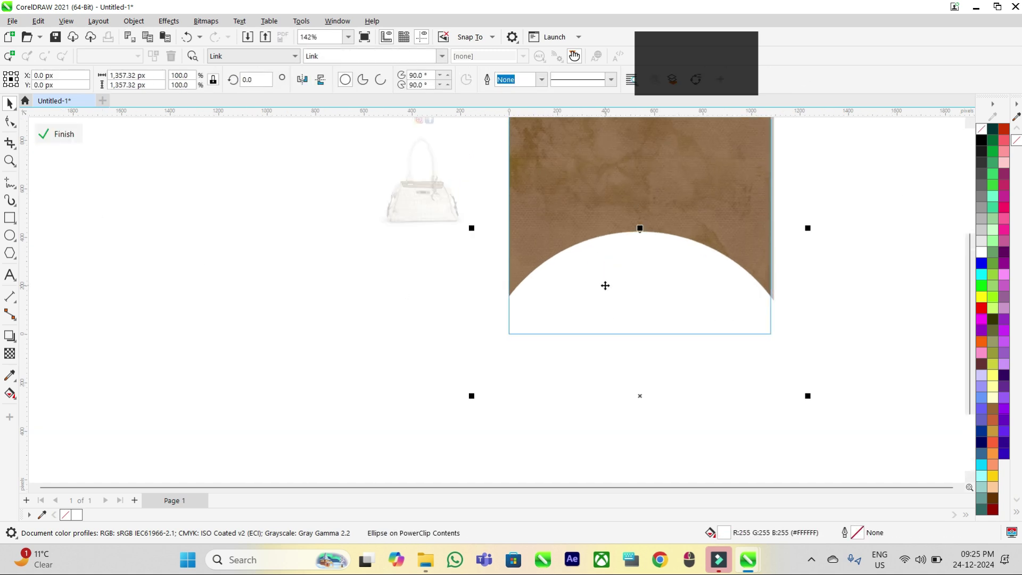
scroll(604, 285, down, 3)
drag(625, 446, 626, 416)
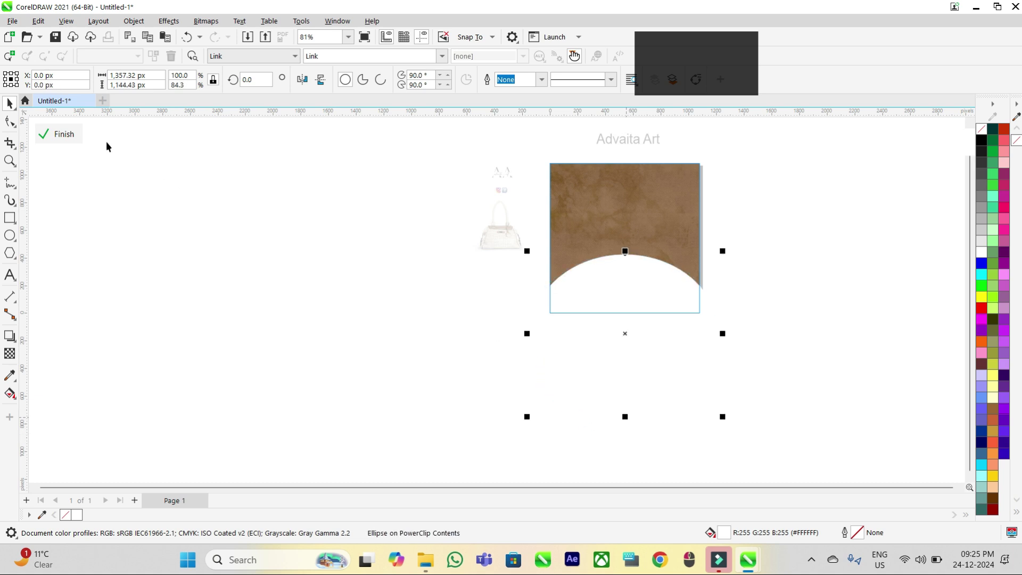
click(63, 135)
scroll(519, 267, up, 3)
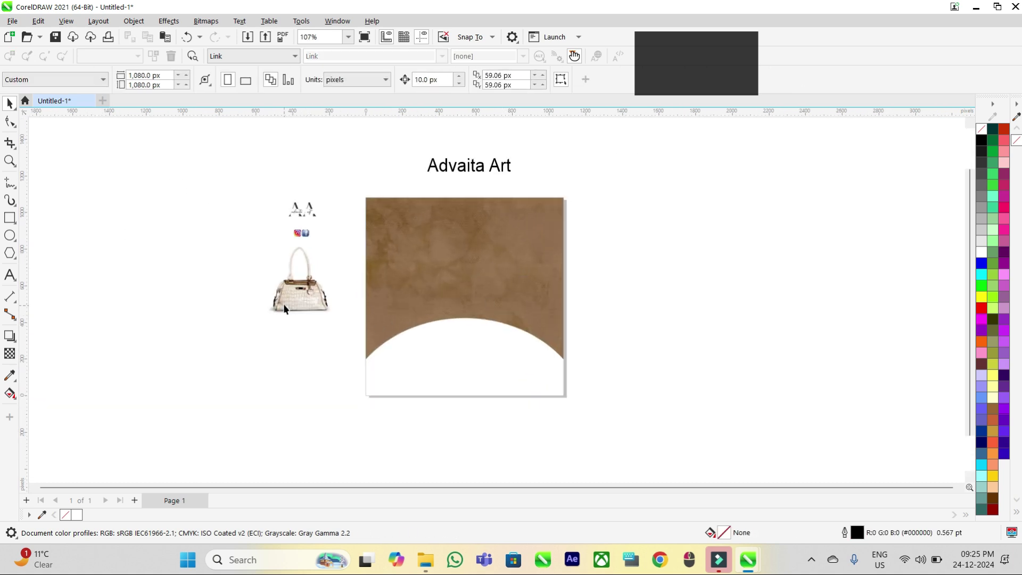
- Move the handbag image onto the design and enlarge it proportionally to about 480 px wide
click(300, 299)
drag(300, 298, 442, 338)
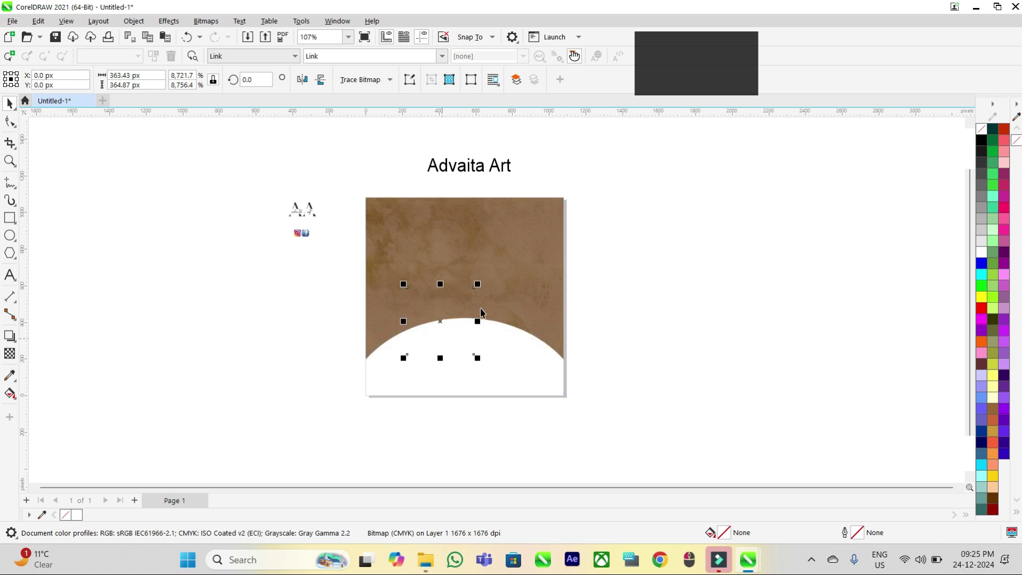
drag(478, 288, 501, 261)
- Bring the handbag in front of the background and place it on the white curve near the middle
drag(458, 309, 554, 308)
right_click(568, 313)
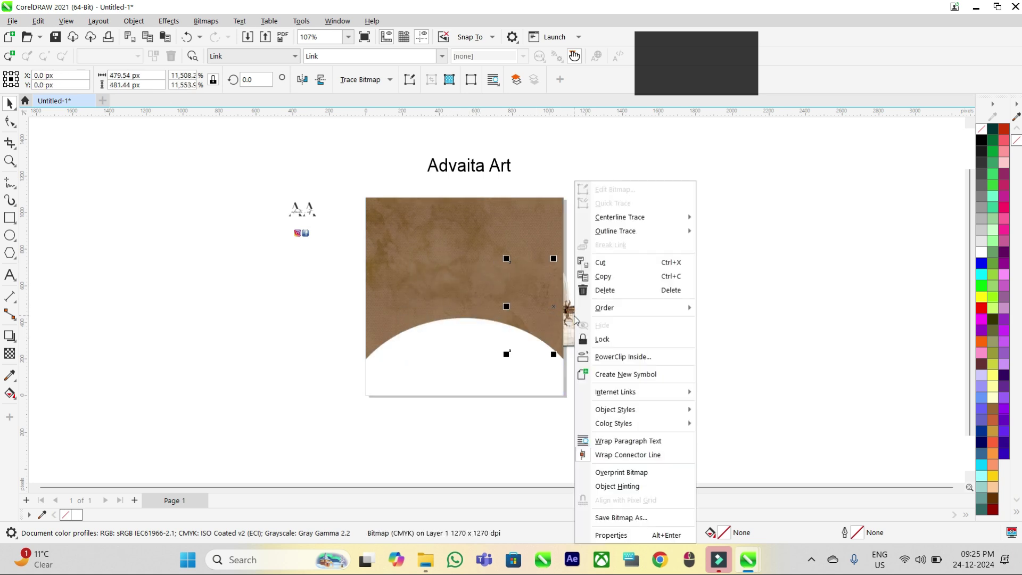
mouse_move(615, 309)
click(711, 309)
drag(517, 326, 474, 338)
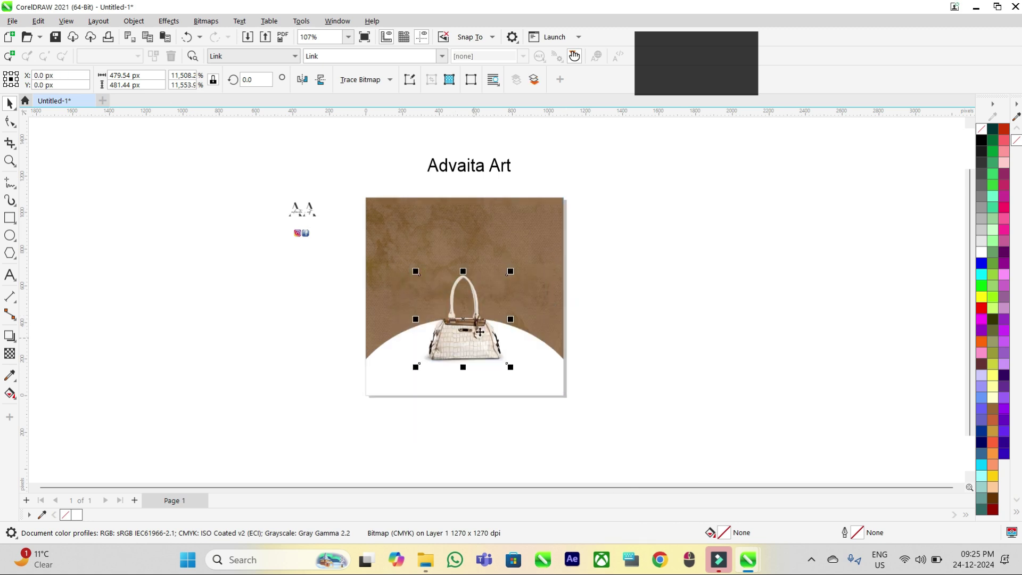
click(519, 272)
drag(520, 274, 543, 266)
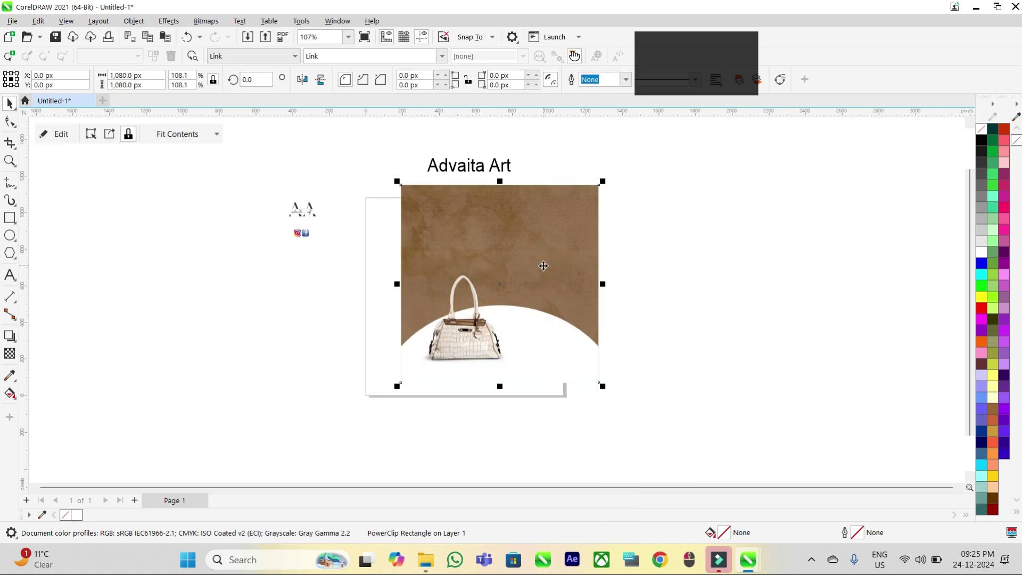
key(ctrl+z)
click(669, 282)
- Enlarge the handbag to about 585 px wide and centre it horizontally on the design
click(457, 339)
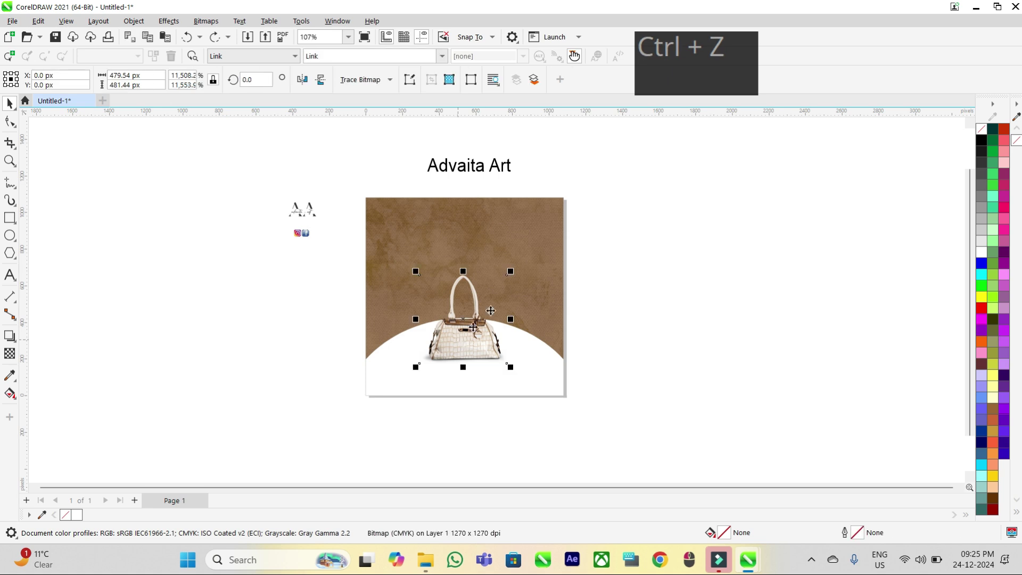
drag(513, 275, 531, 258)
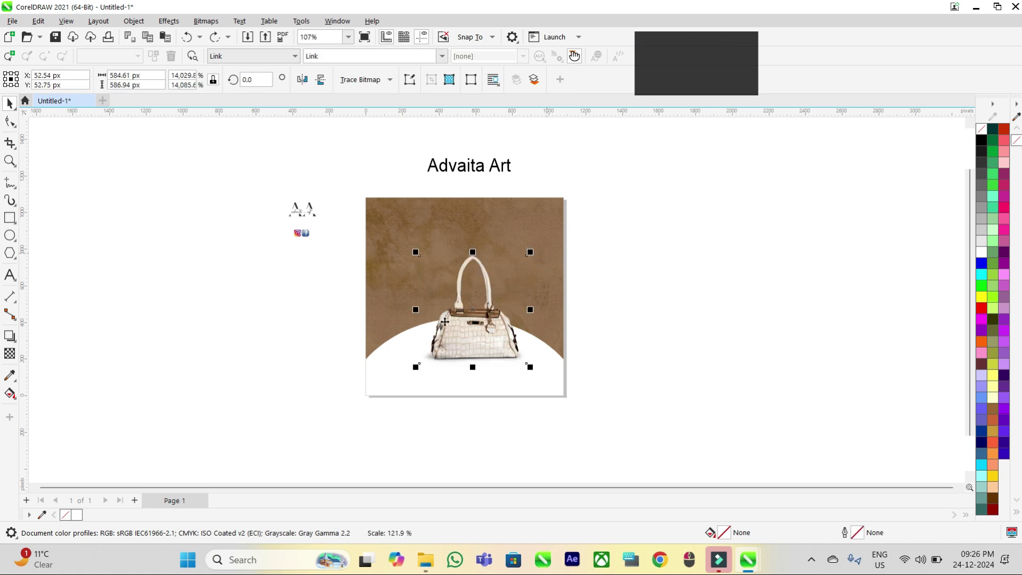
scroll(483, 329, up, 2)
mouse_move(483, 329)
mouse_down()
mouse_move(461, 336)
mouse_move(470, 340)
mouse_up()
shift+click(561, 299)
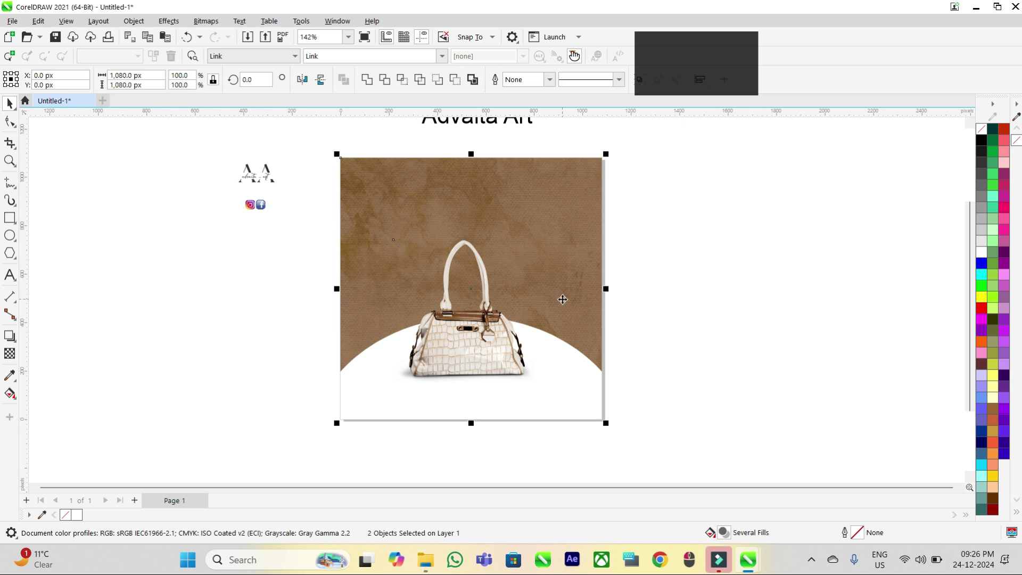
click(454, 343)
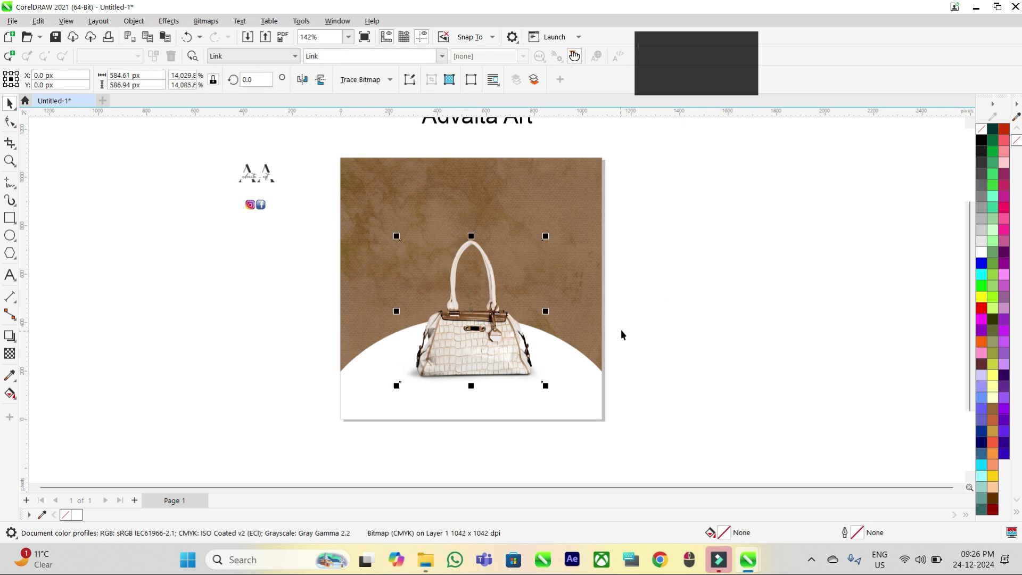
- Move the handbag slightly higher on the white curve
click(671, 325)
drag(465, 352, 468, 341)
click(669, 315)
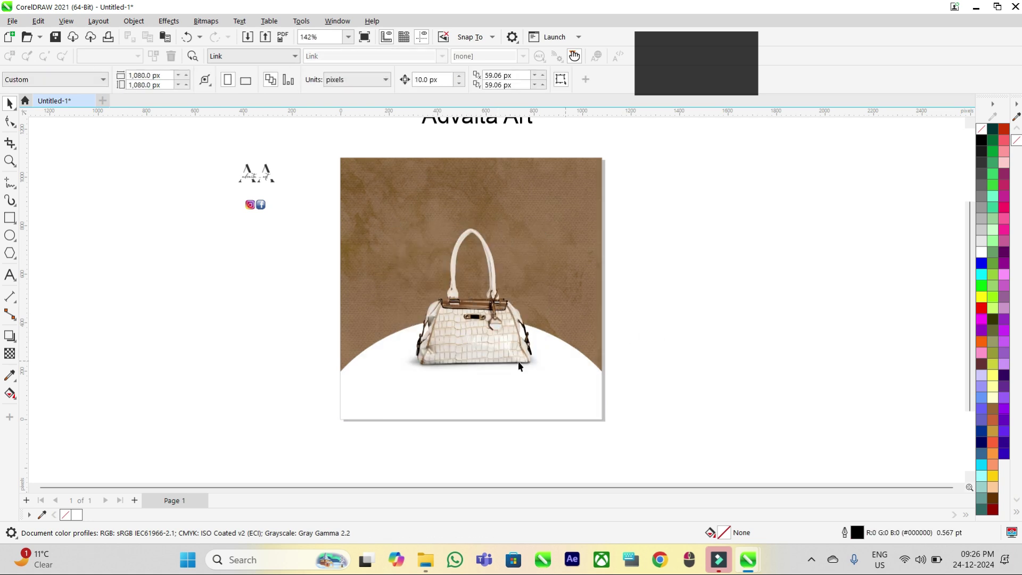
- Place the AA logo in the design's upper-left corner, about 188 px wide, and colour it white
drag(261, 181, 381, 187)
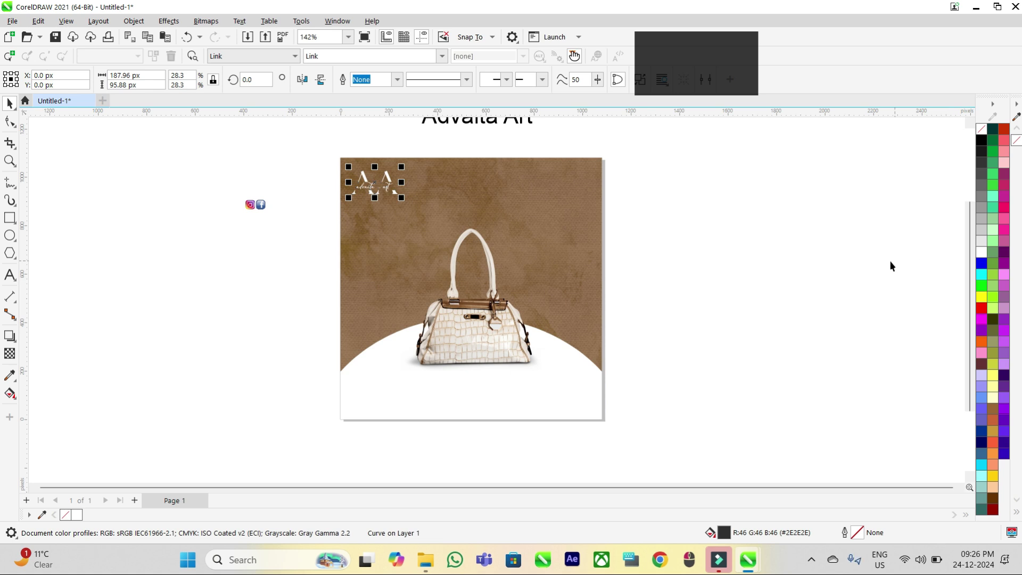
click(889, 260)
- Scale the white AA logo down slightly and fine-tune its position in the design's upper-left corner
scroll(391, 189, up, 6)
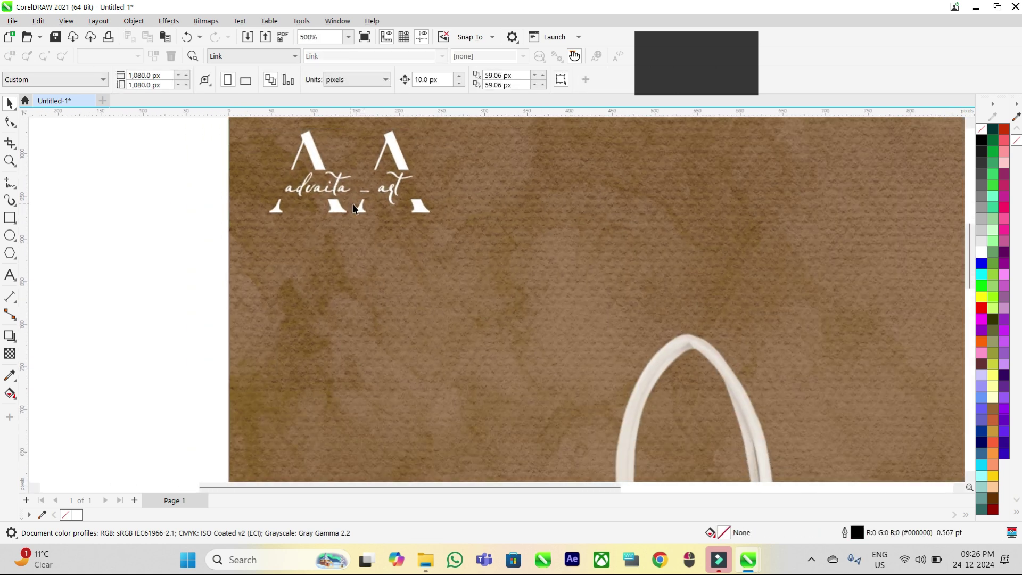
scroll(354, 208, down, 1)
click(411, 209)
drag(420, 216, 413, 212)
scroll(362, 220, down, 1)
drag(361, 193, 359, 189)
key(Escape)
scroll(316, 199, up, 2)
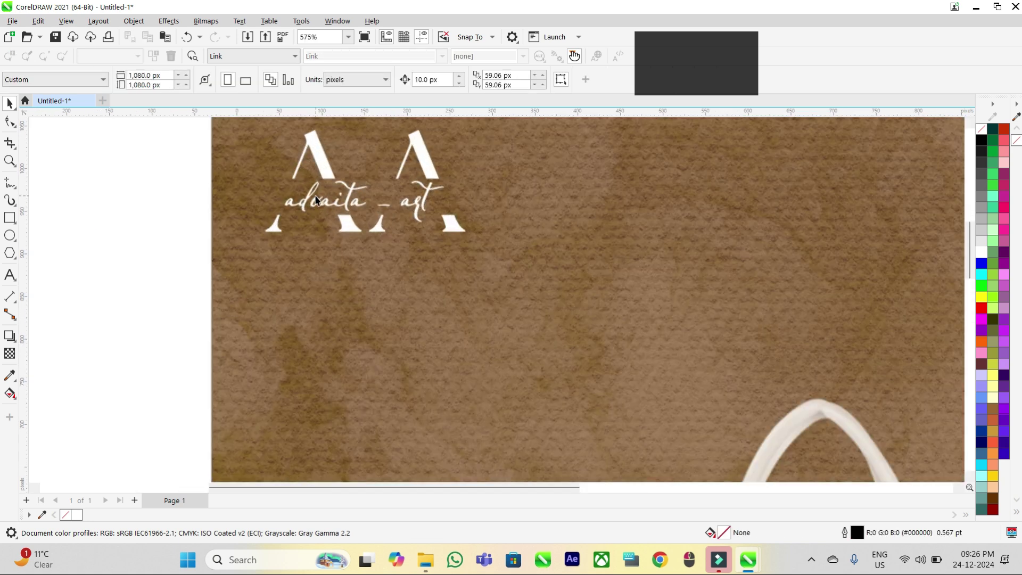
scroll(315, 200, up, 3)
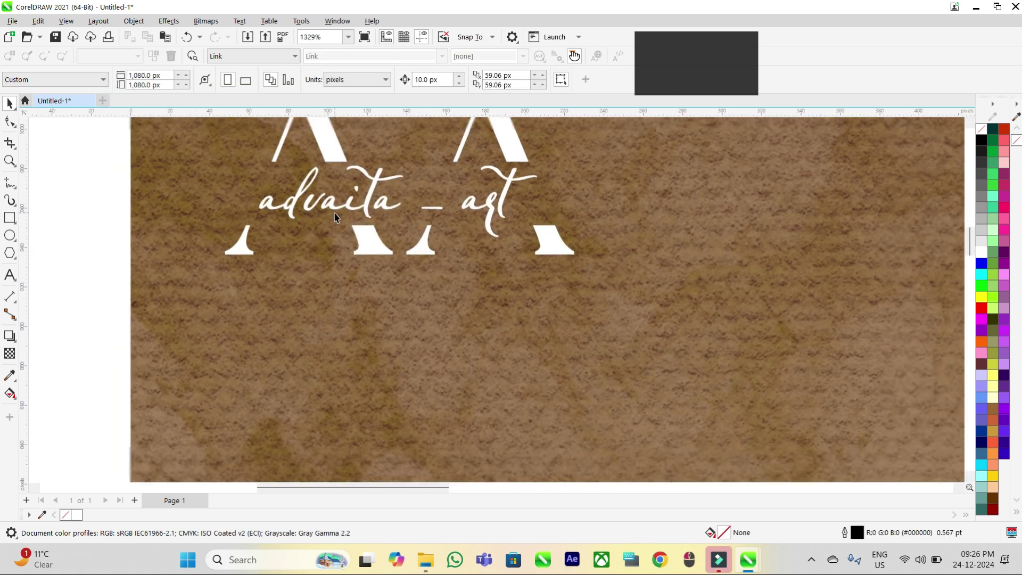
scroll(334, 216, down, 5)
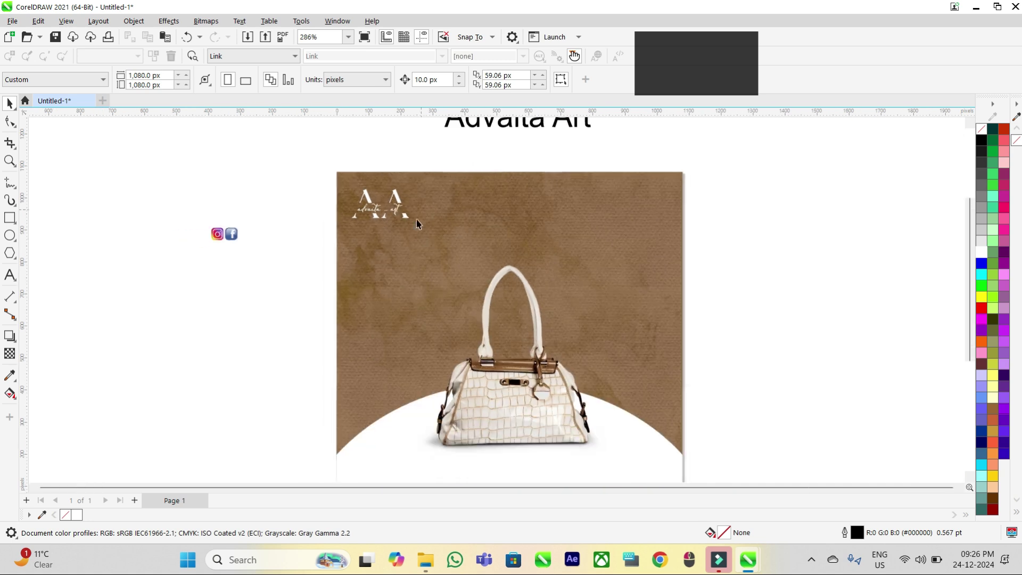
- Move the Instagram and Facebook icons to the design's lower-right corner and bring them to the front of the page
drag(260, 264, 262, 268)
scroll(189, 205, down, 1)
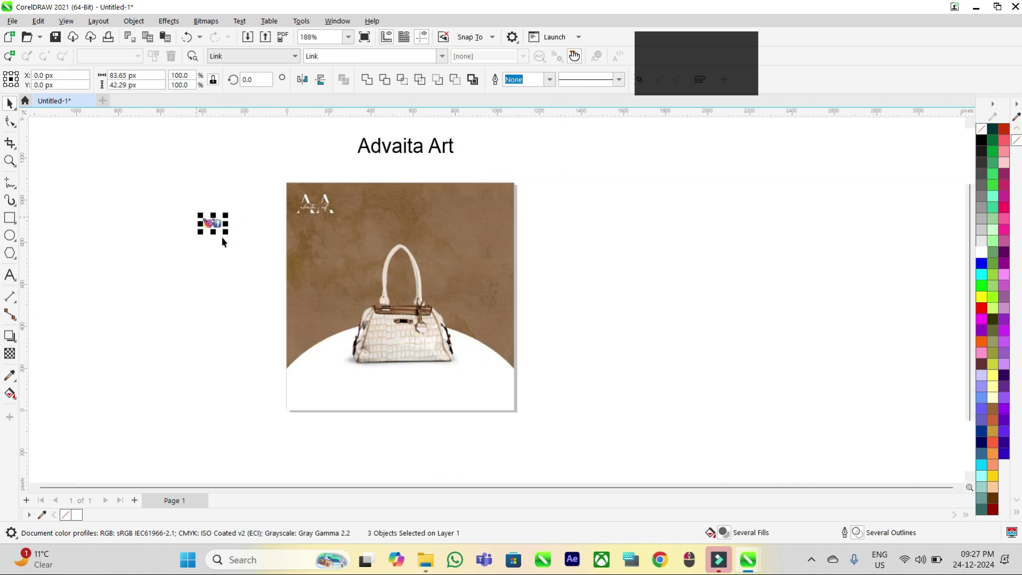
drag(213, 229, 498, 417)
scroll(499, 418, up, 7)
right_click(503, 420)
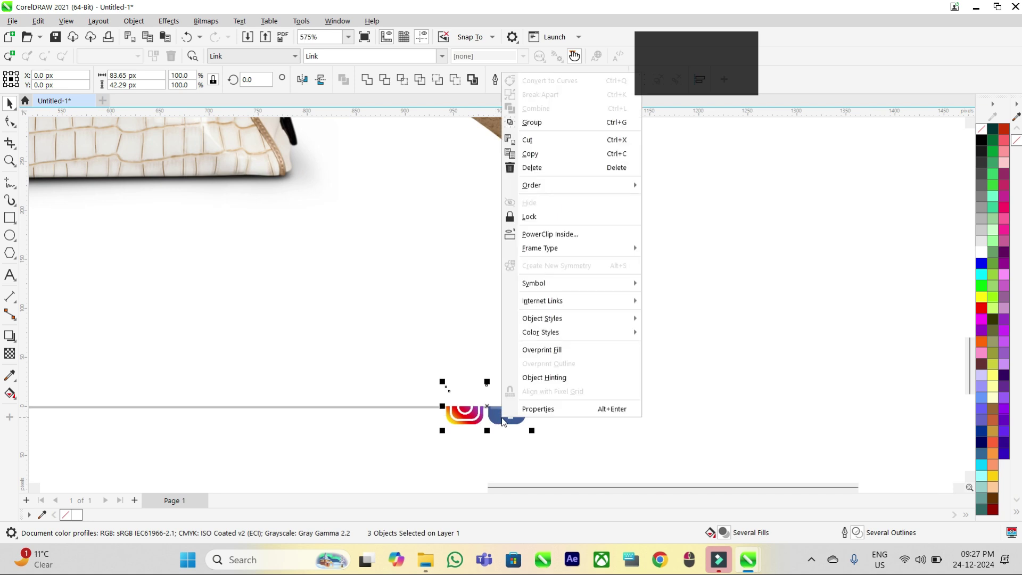
mouse_move(531, 189)
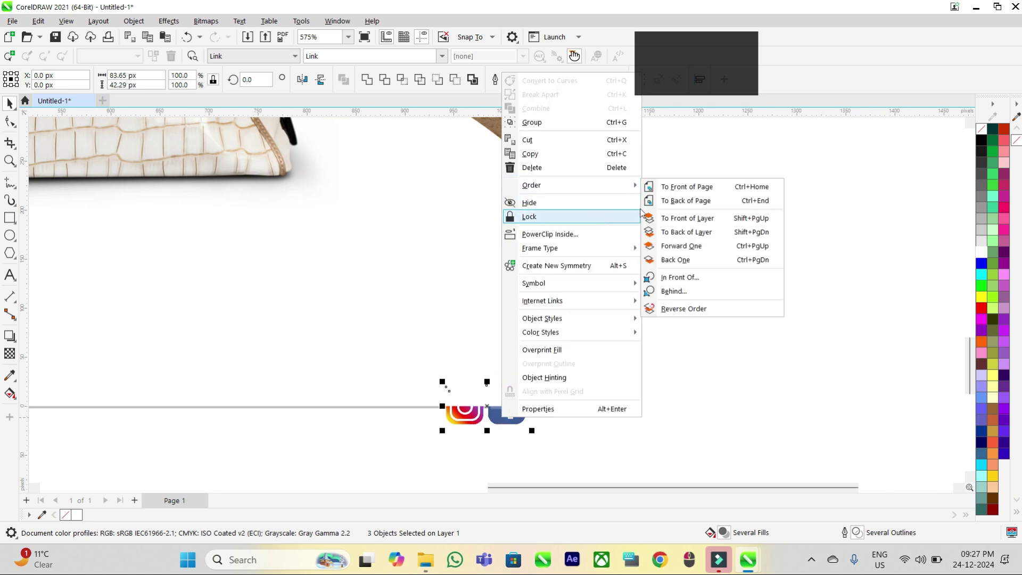
click(682, 190)
- Enlarge the social icons to about 103 px wide and position them just inside the design's lower-right corner
drag(493, 408, 500, 367)
drag(457, 341, 437, 331)
drag(485, 356, 501, 360)
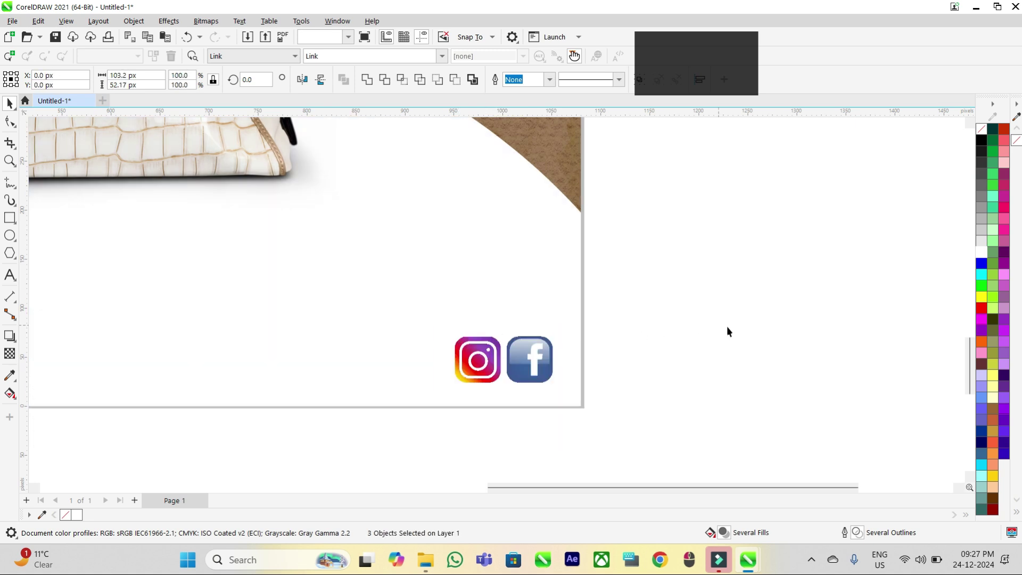
click(726, 331)
scroll(726, 331, down, 4)
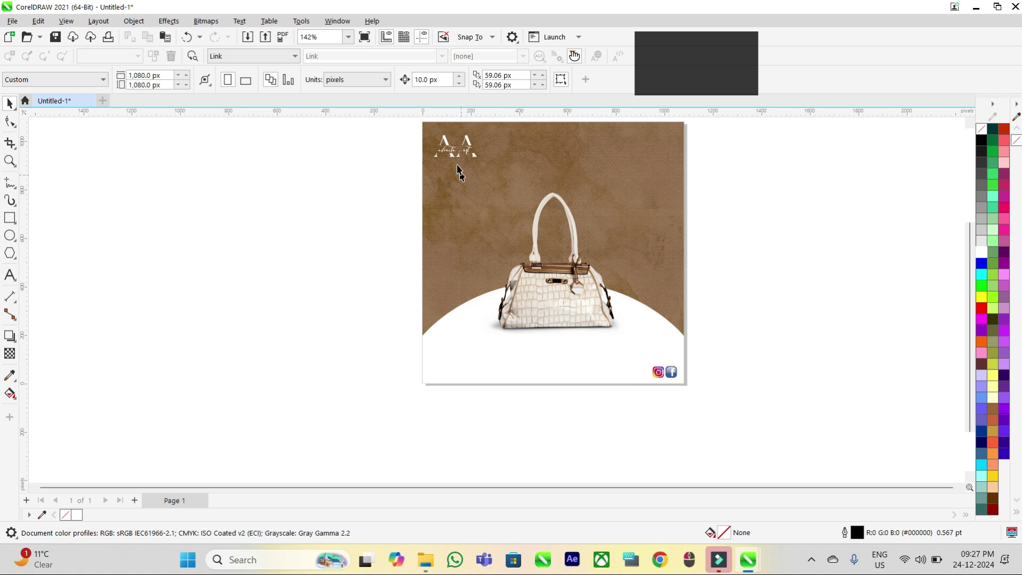
- Draw a rectangle about 359 by 114 px beside the design and fill it with brown #A7845D sampled from the textured background
click(11, 221)
drag(274, 339, 361, 367)
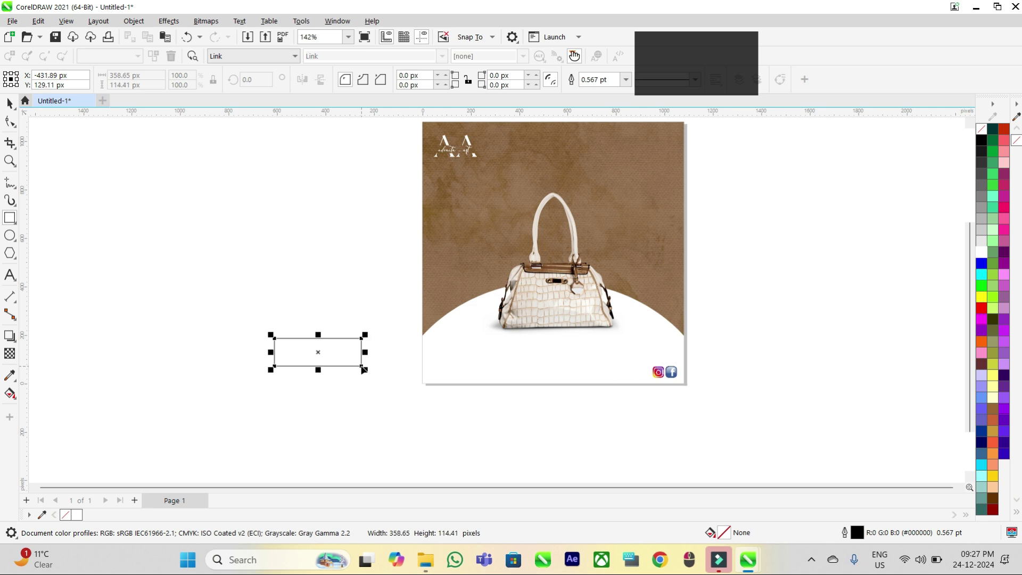
click(10, 375)
click(482, 278)
click(323, 352)
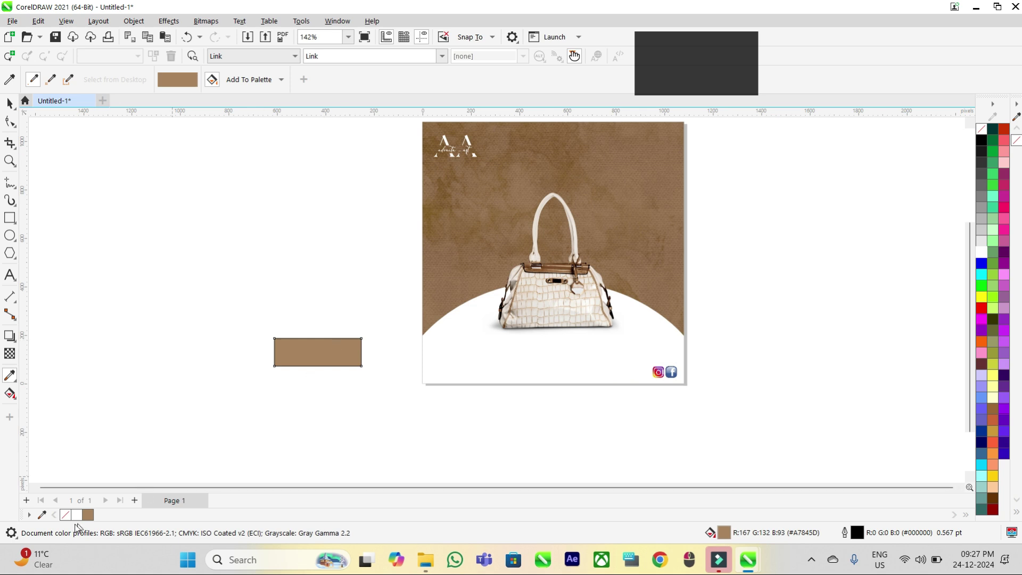
- Remove the brown rectangle's outline and place it below the handbag, centred horizontally on the design
click(6, 103)
click(314, 368)
click(314, 363)
drag(88, 514, 555, 355)
click(461, 358)
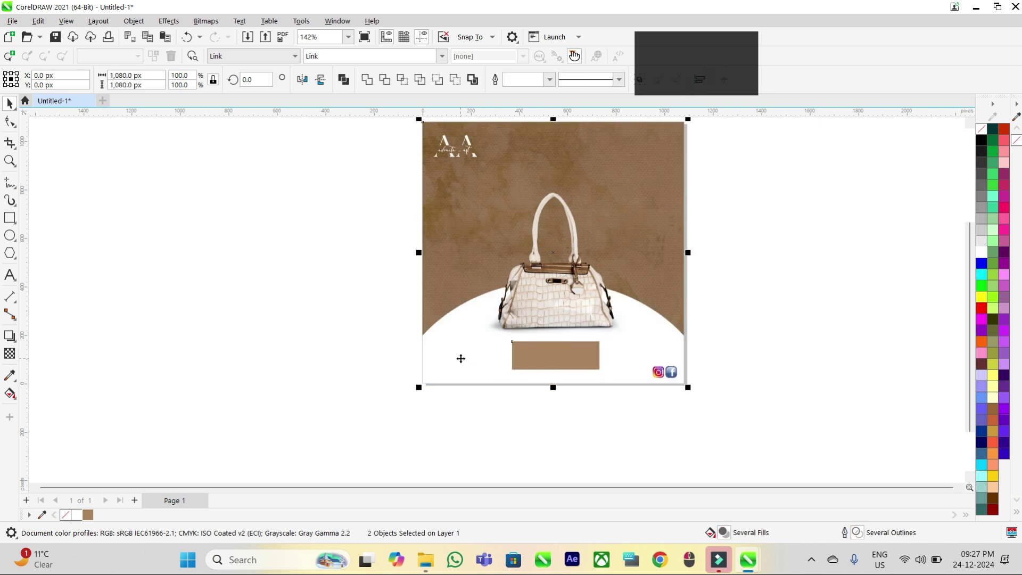
click(808, 326)
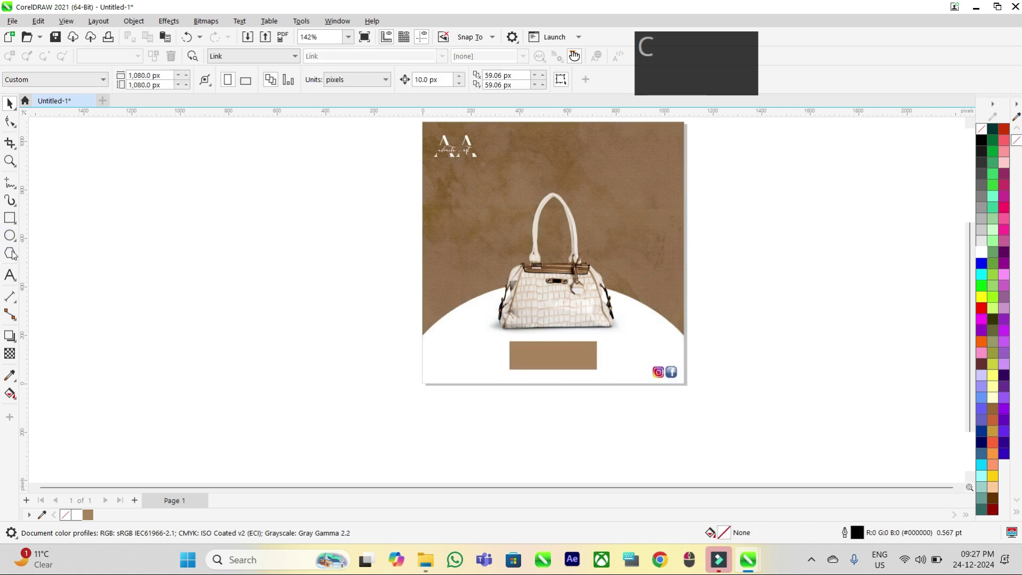
- Add a centre-aligned two-line text "NEW ARRIVAL" beside the design and set its font to Eras Bold ITC
click(103, 280)
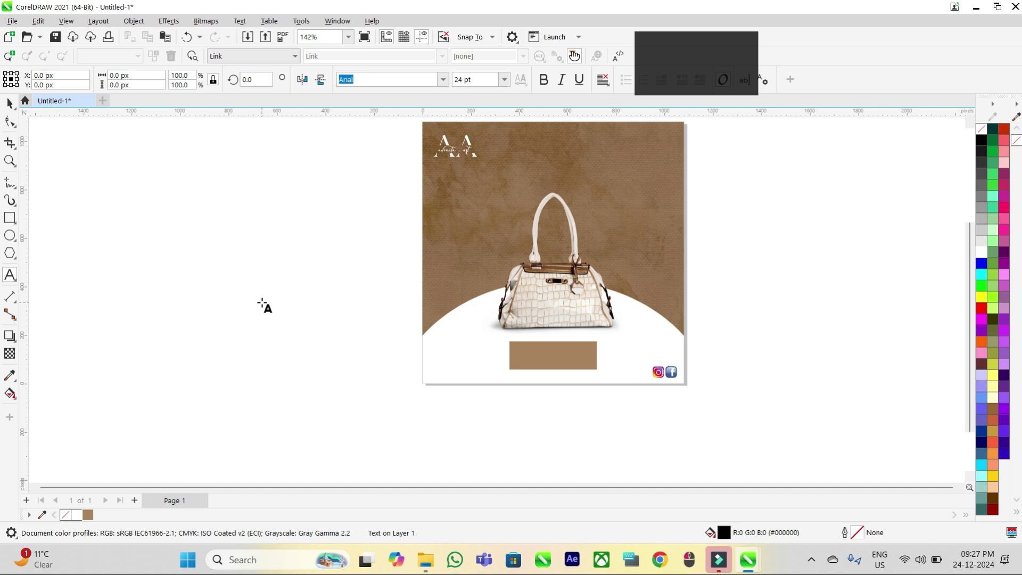
text(NEW )
text(ARRIVAL)
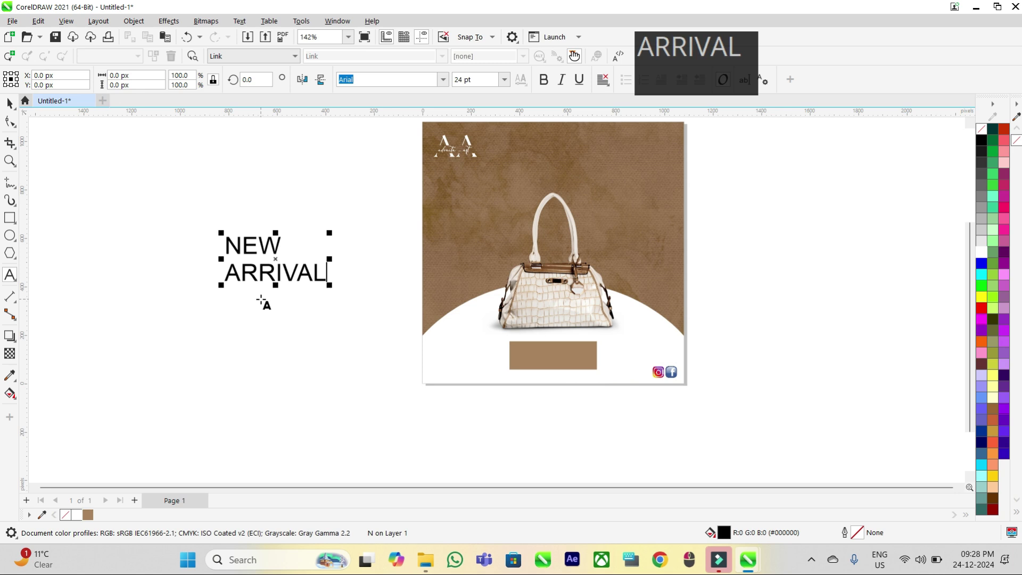
key(ctrl+a)
key(ctrl+e)
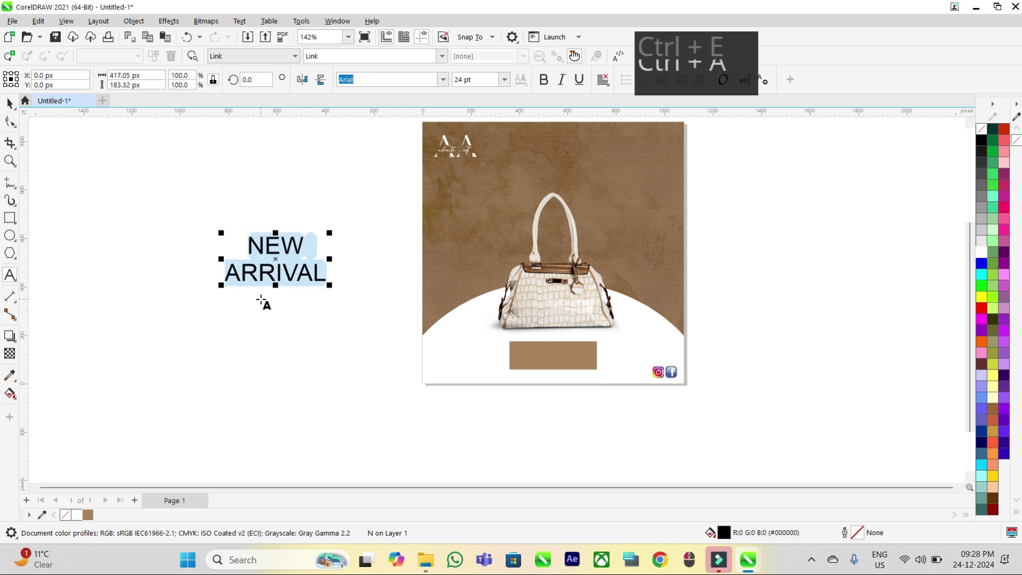
click(442, 80)
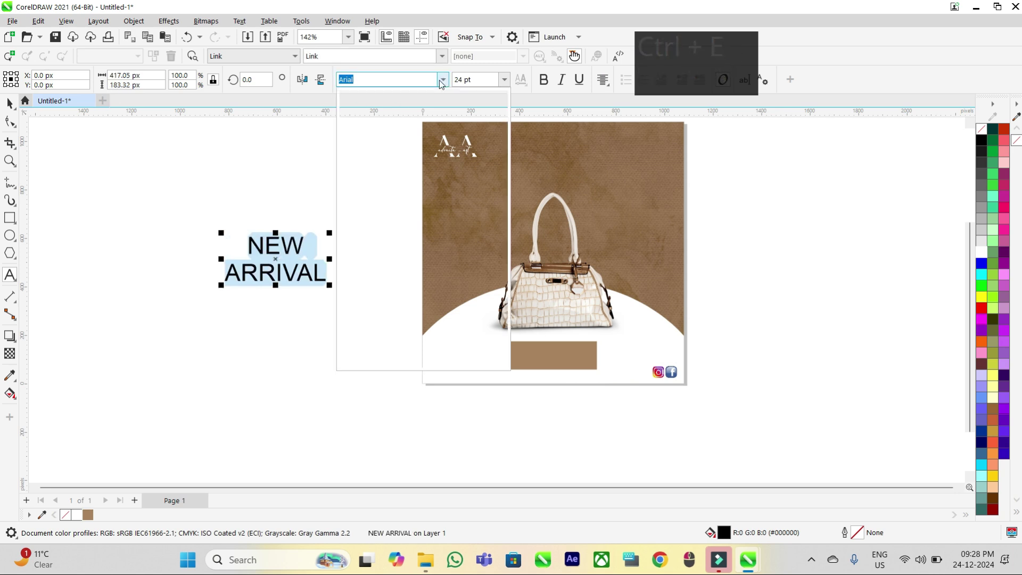
click(408, 118)
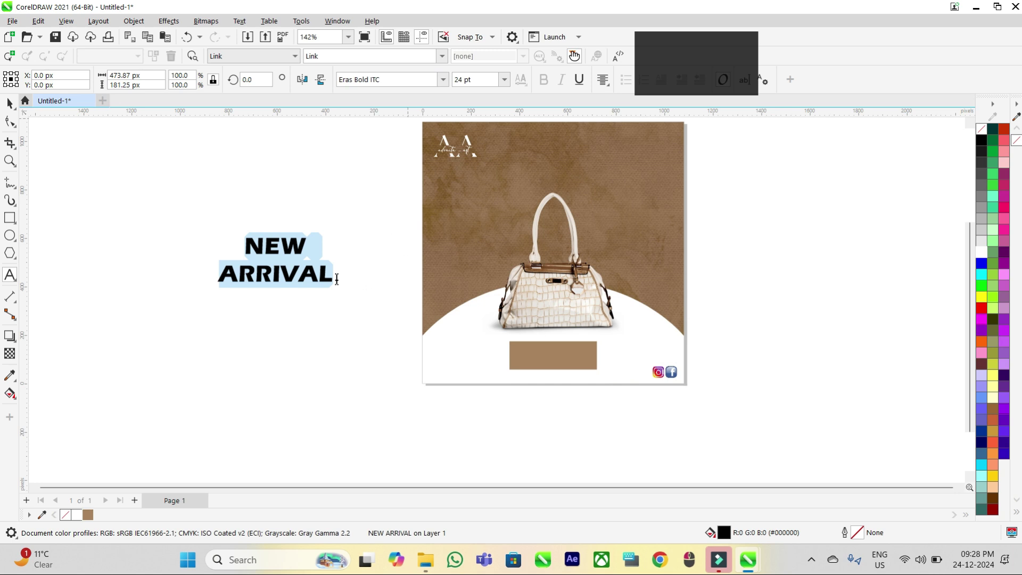
click(10, 99)
key(Escape)
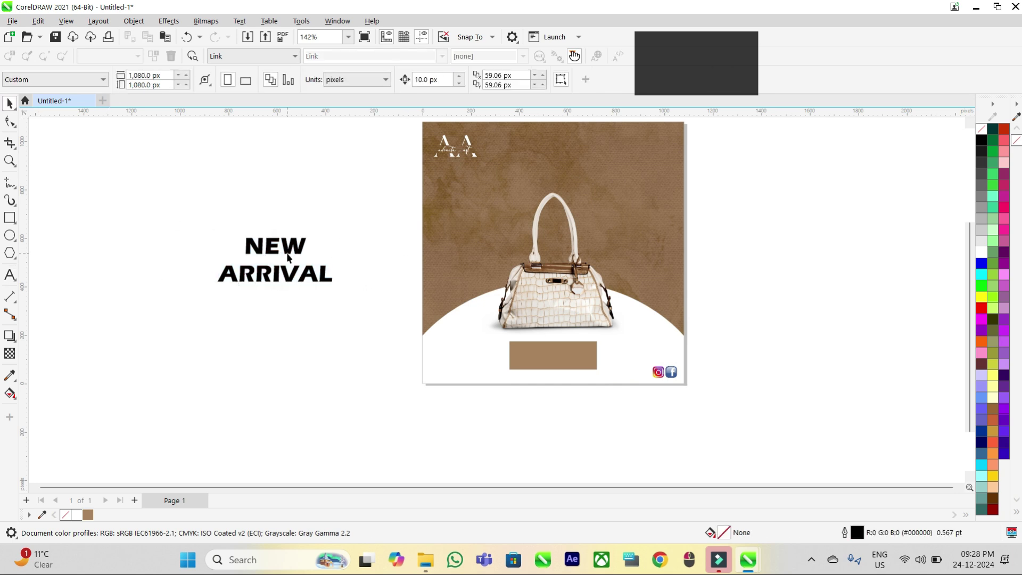
- Tighten the line spacing of the NEW ARRIVAL text to a block height of about 162 px
click(287, 258)
click(9, 121)
drag(211, 287, 213, 273)
click(8, 103)
click(111, 226)
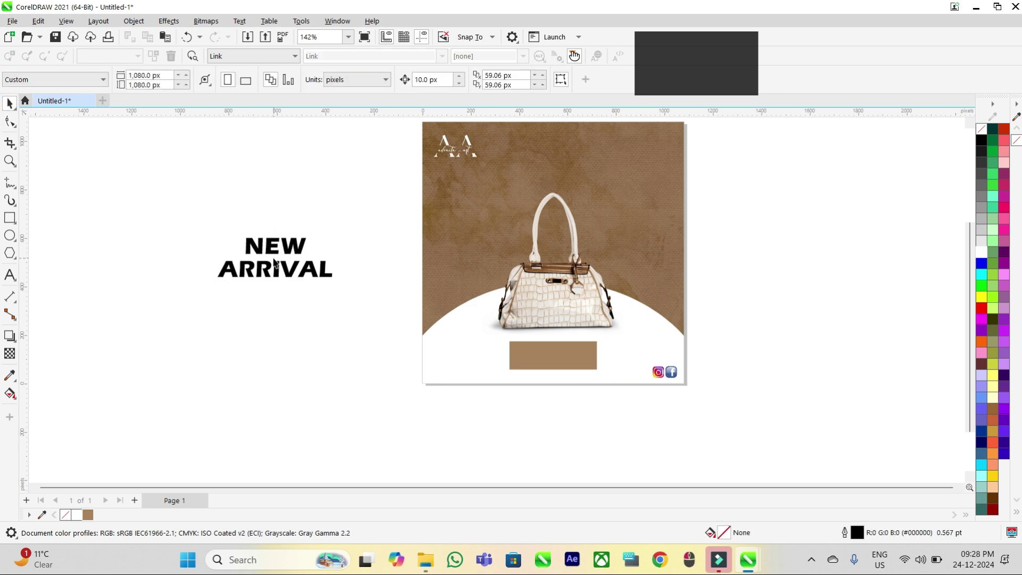
- Place the NEW ARRIVAL heading above the handbag in white and widen its letter spacing to about 555 px overall
drag(275, 256, 554, 164)
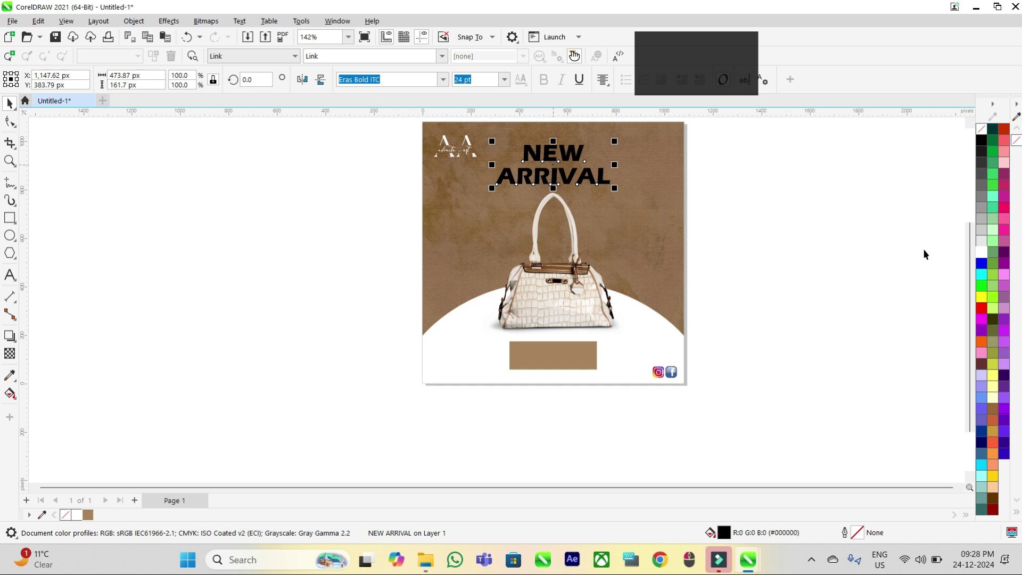
click(982, 251)
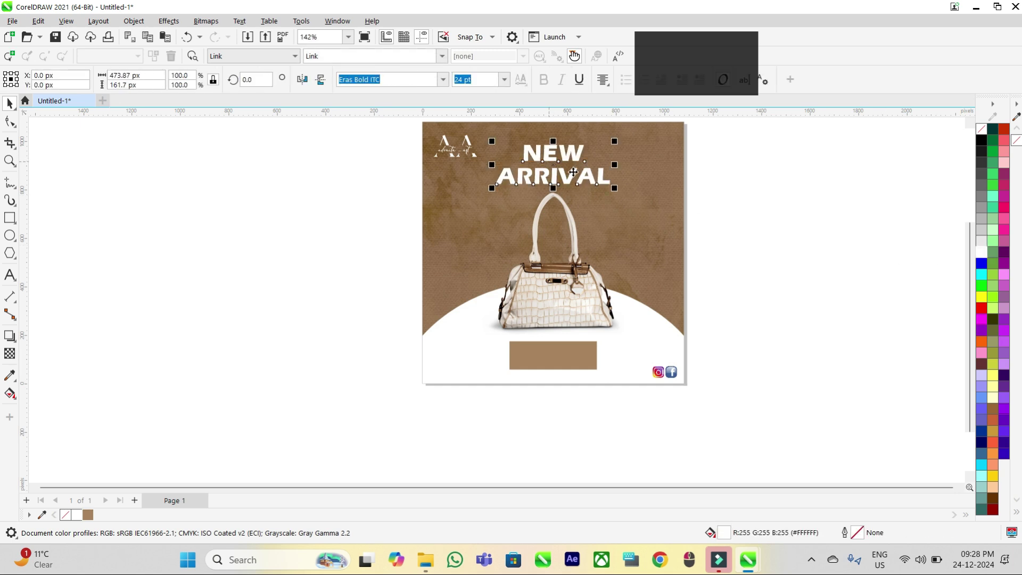
click(13, 127)
drag(614, 190, 634, 192)
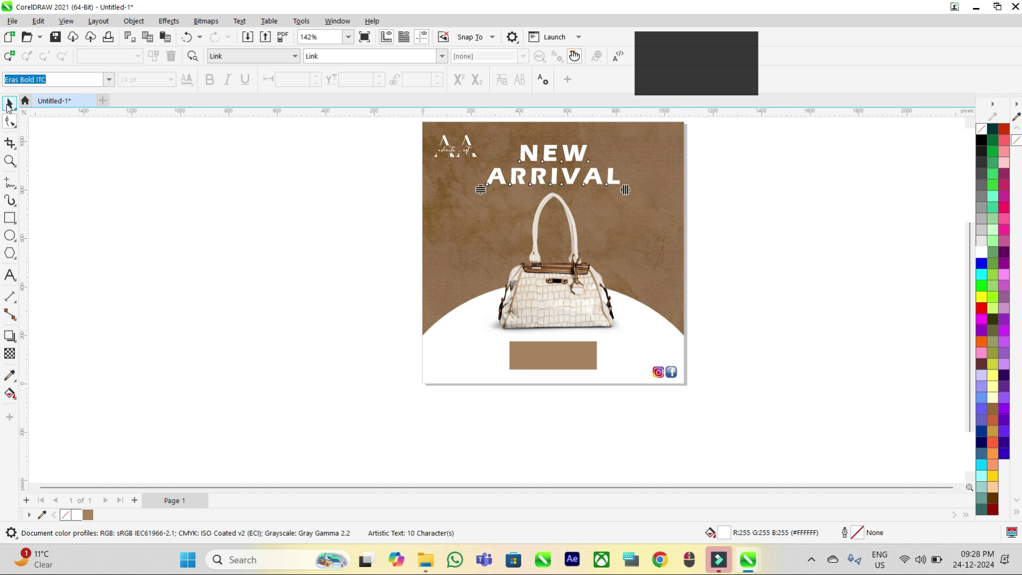
click(8, 105)
- Duplicate the NEW ARRIVAL heading over the handbag area and replace the copy's text with "SHOP NOW"
drag(556, 162, 470, 239)
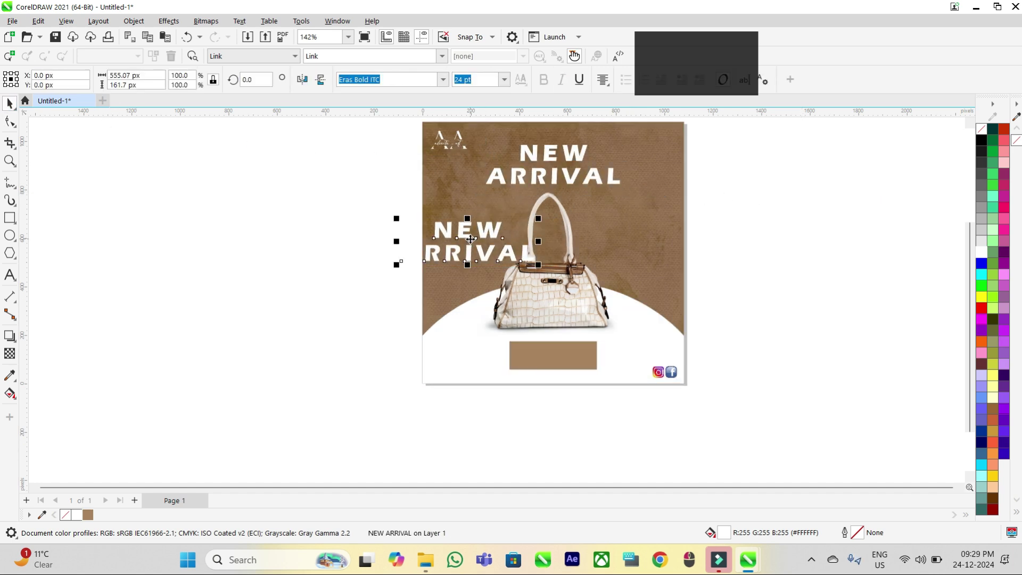
double_click(456, 229)
key(ctrl+a)
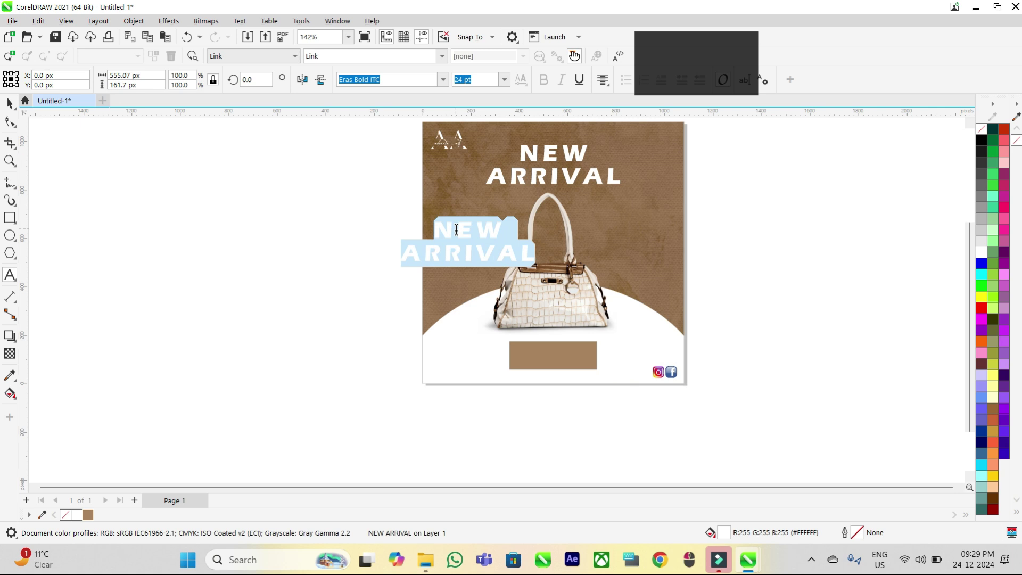
text(SHOP NOW)
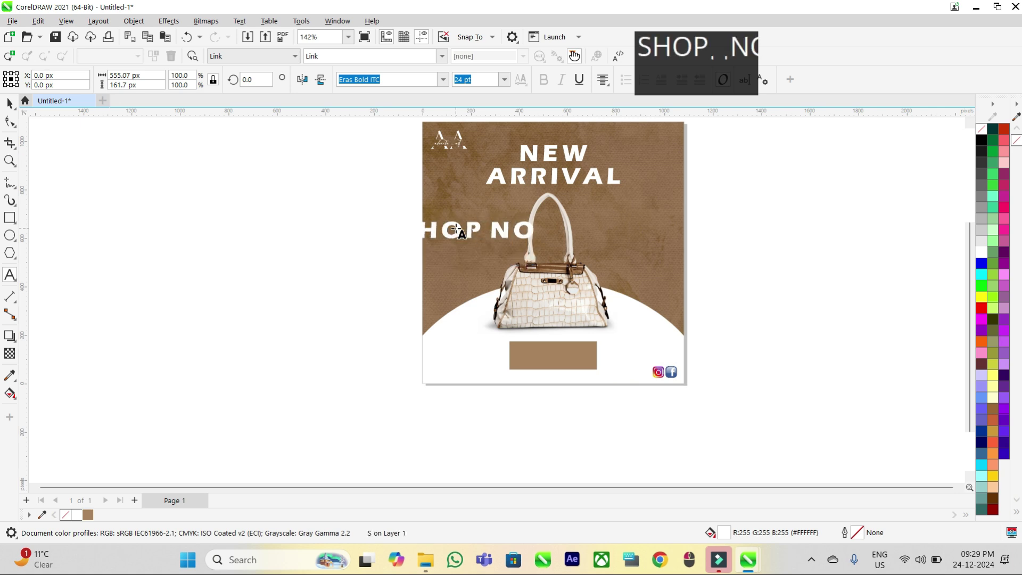
key(ctrl+space)
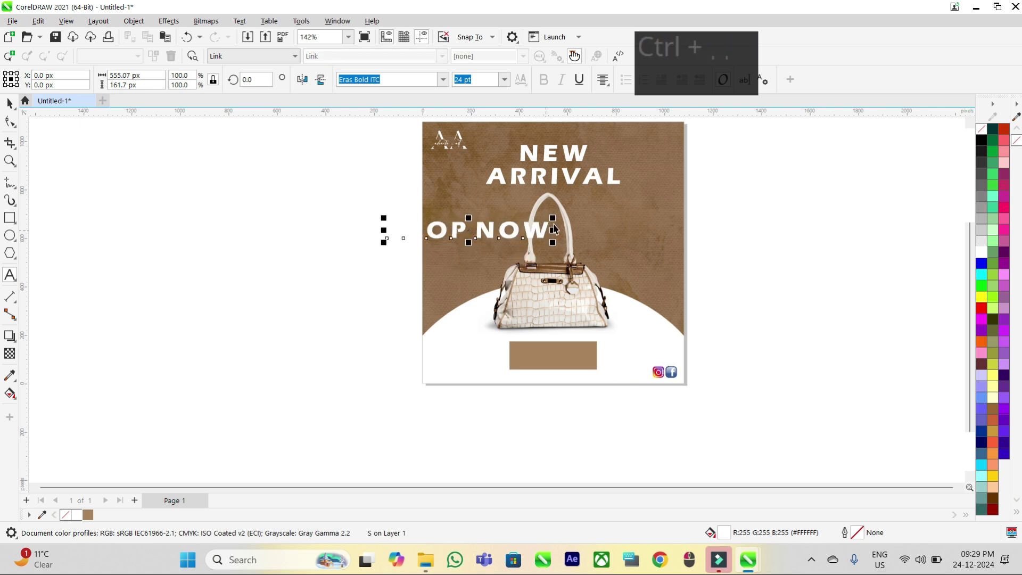
- Scale SHOP NOW down to about 267 px wide, place it on the brown rectangle, and reduce the rectangle's height to about 97 px
drag(552, 218, 524, 234)
drag(434, 233, 556, 357)
drag(554, 359, 556, 366)
click(553, 368)
scroll(553, 371, up, 2)
click(541, 422)
click(542, 349)
shift+click(598, 329)
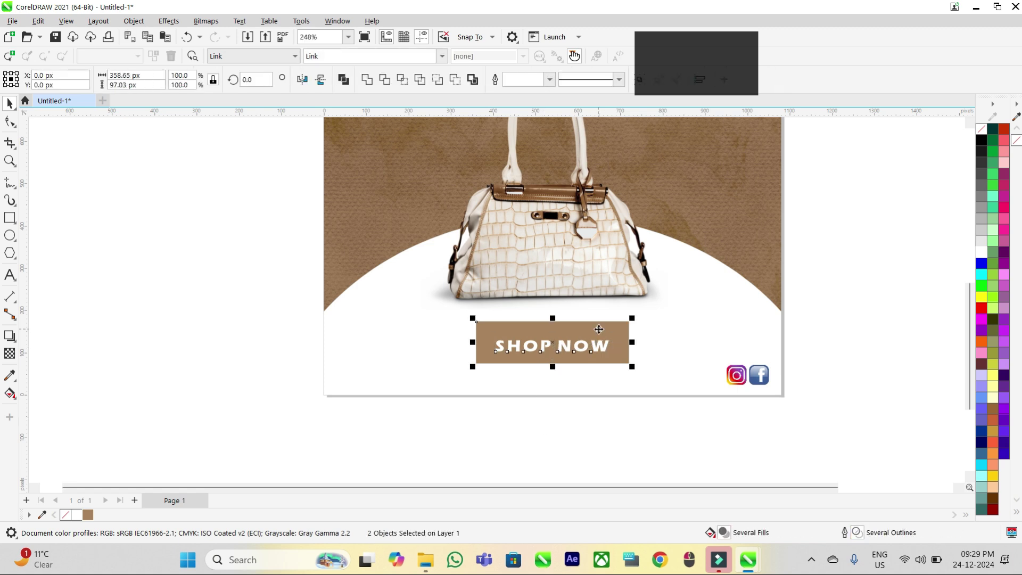
- Centre SHOP NOW within the brown rectangle and widen its letter spacing to nearly fill the rectangle's width
click(593, 430)
click(573, 342)
scroll(575, 345, up, 2)
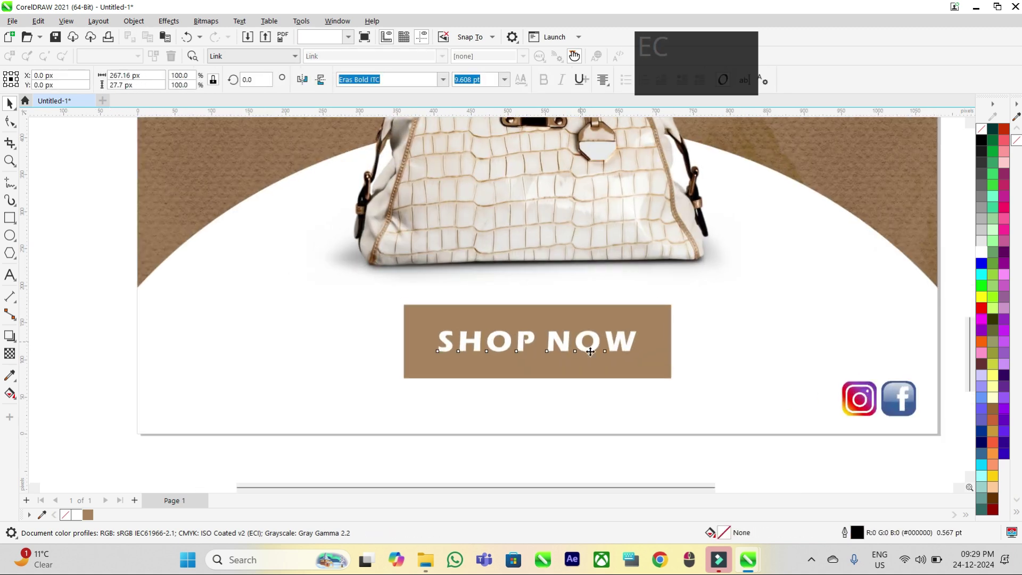
drag(644, 357, 657, 369)
click(559, 458)
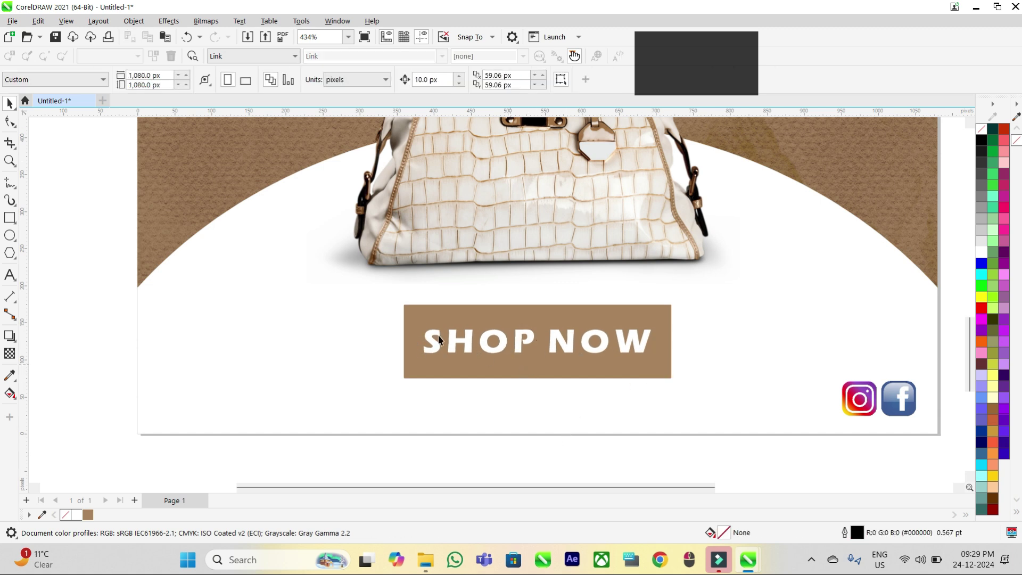
scroll(351, 363, down, 1)
scroll(479, 401, down, 3)
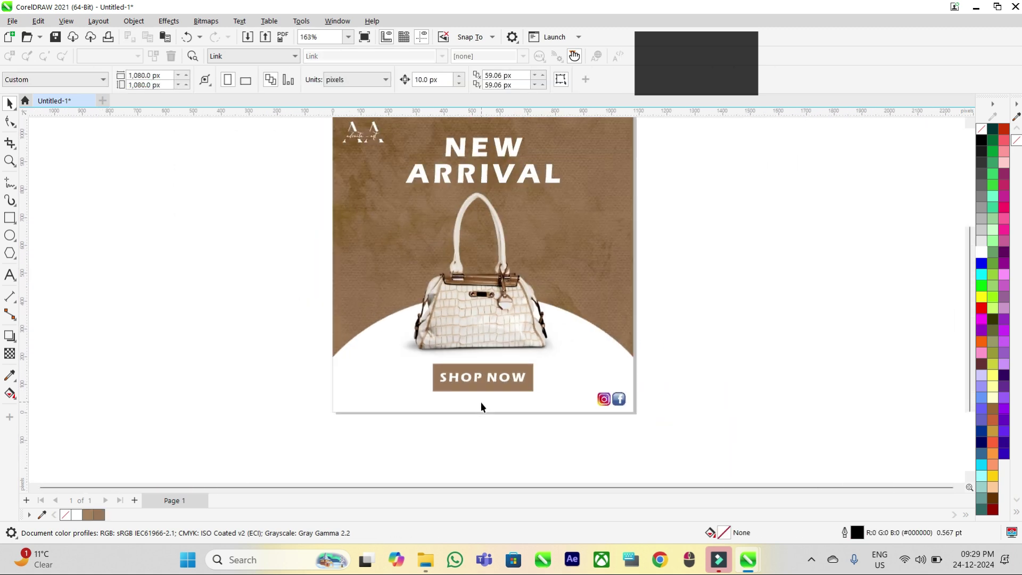
- Draw a circle about 184 px in diameter beside the handbag's handle, filled white with no outline
scroll(479, 404, up, 1)
key(F7)
mouse_move(170, 269)
mouse_down()
mouse_move(221, 319)
mouse_move(279, 326)
mouse_move(407, 284)
mouse_up()
key(space)
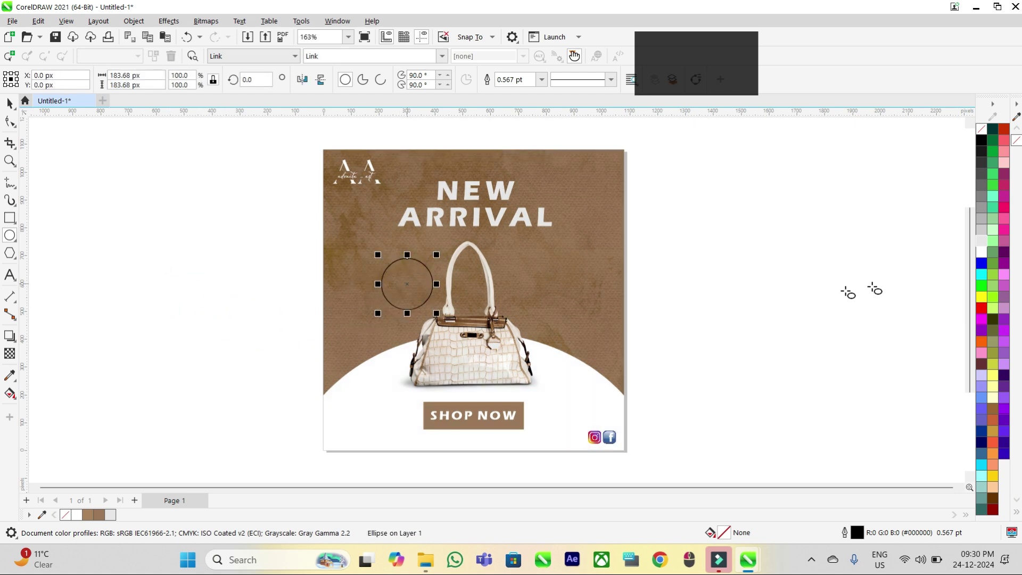
click(982, 244)
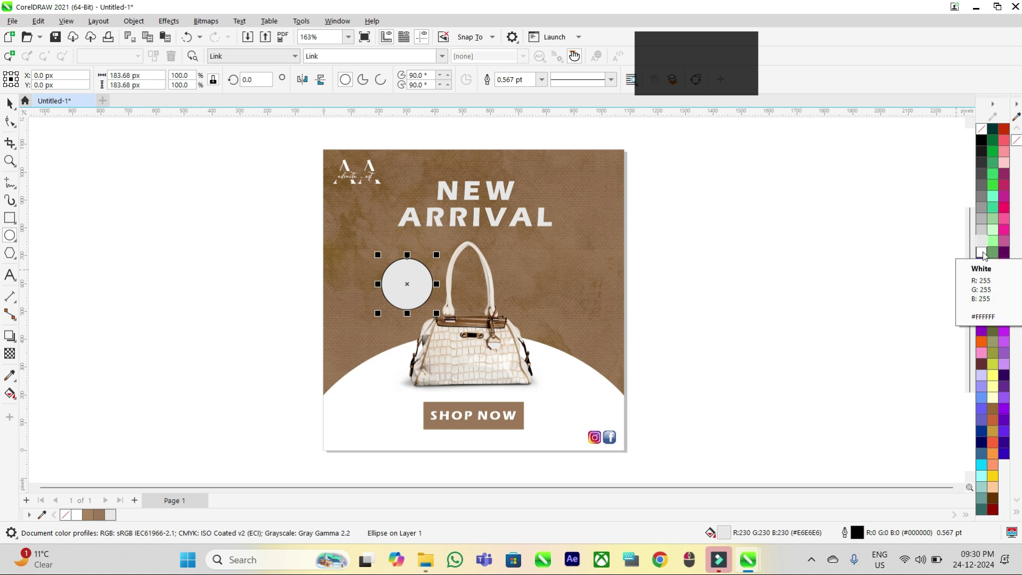
key(space)
click(272, 406)
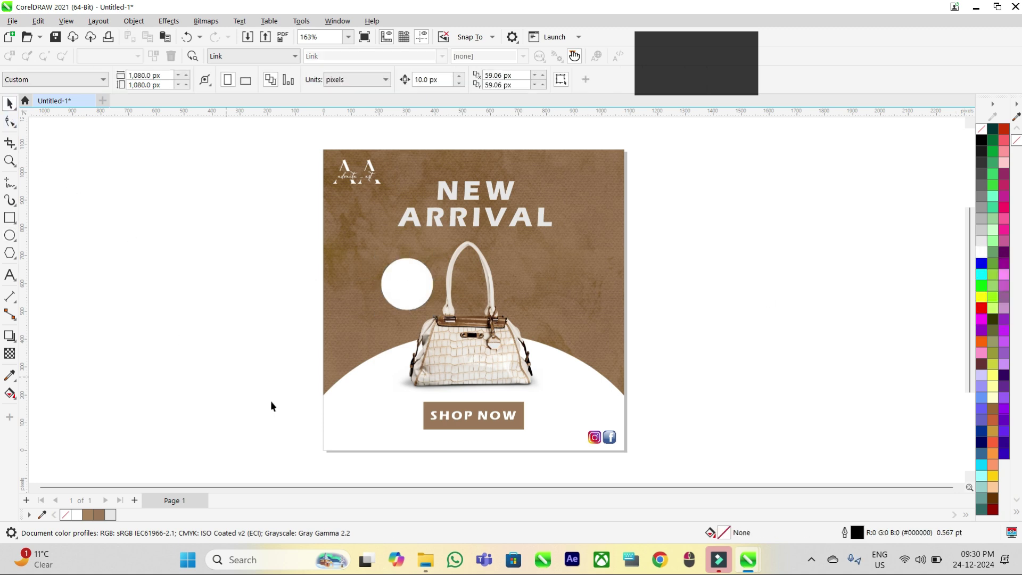
- Copy the NEW ARRIVAL heading to the empty area beside the design and colour the copy brown #9B7958
click(432, 222)
drag(468, 210, 199, 321)
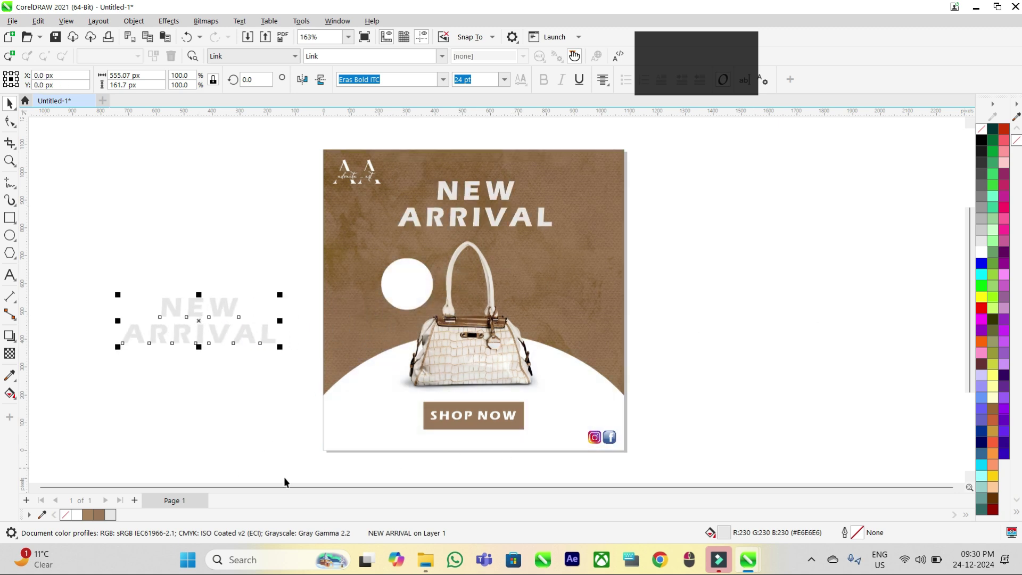
click(99, 514)
click(179, 401)
- Replace the brown heading copy's text with ONLY on the first line and Rs.599/- on the second
click(189, 306)
click(189, 306)
double_click(189, 306)
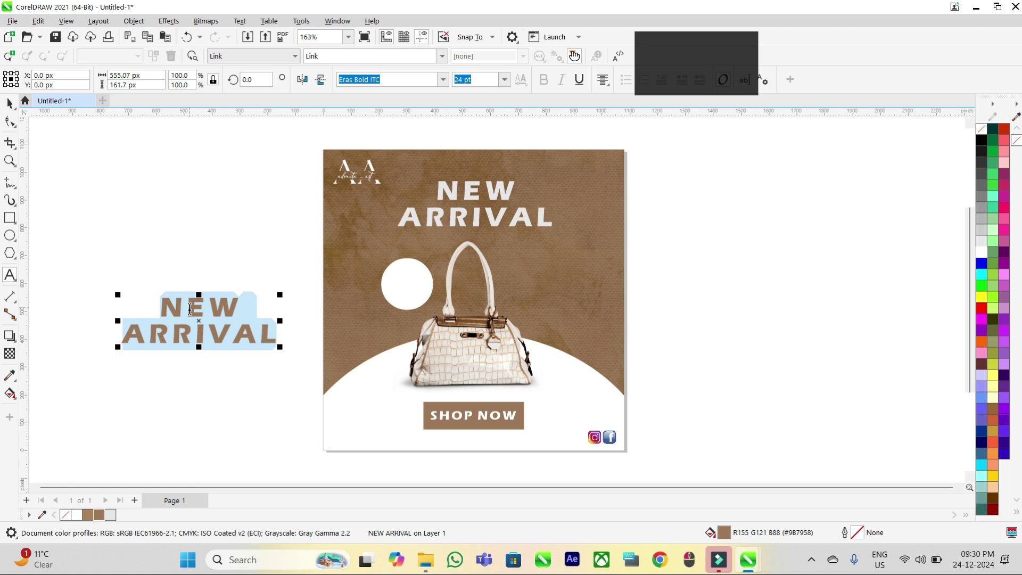
text(ONLY )
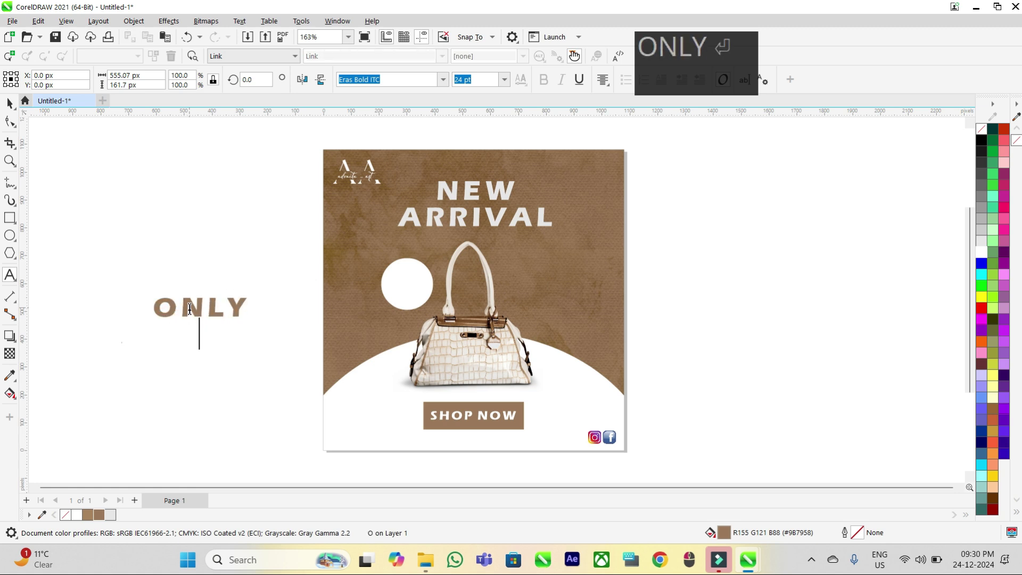
text(R)
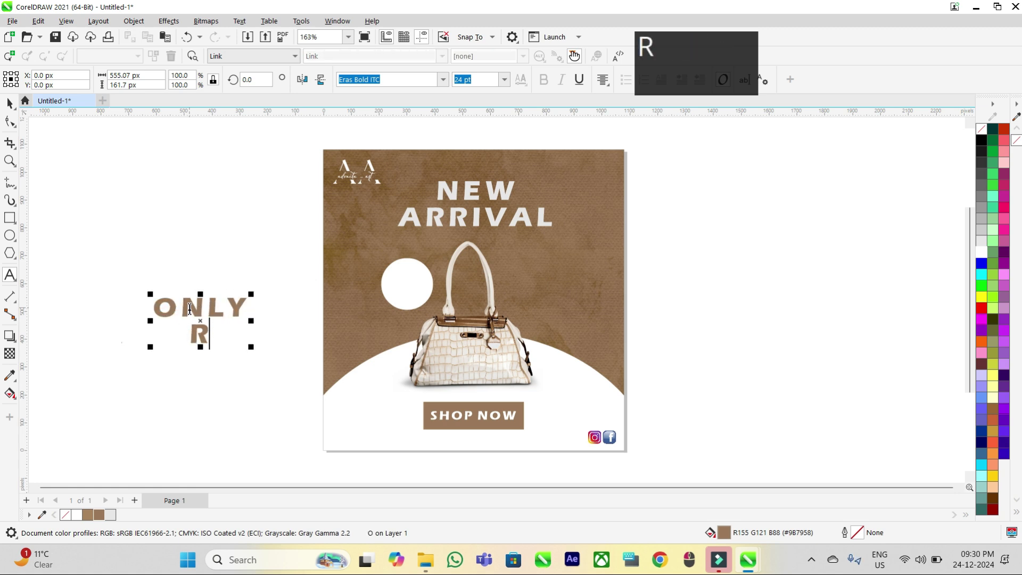
key(BackSpace)
key(BackSpace)
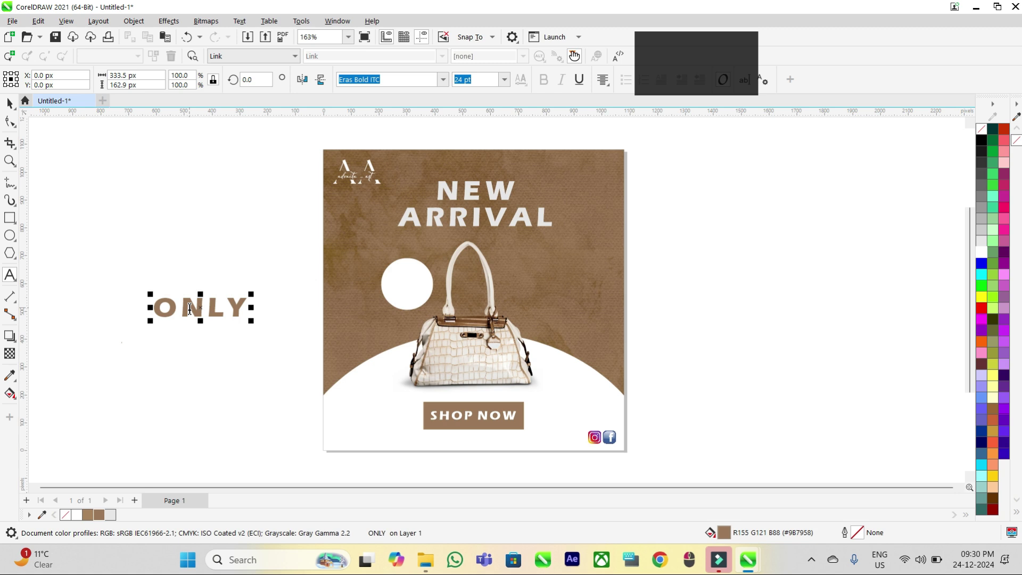
key(Return)
text(Rs)
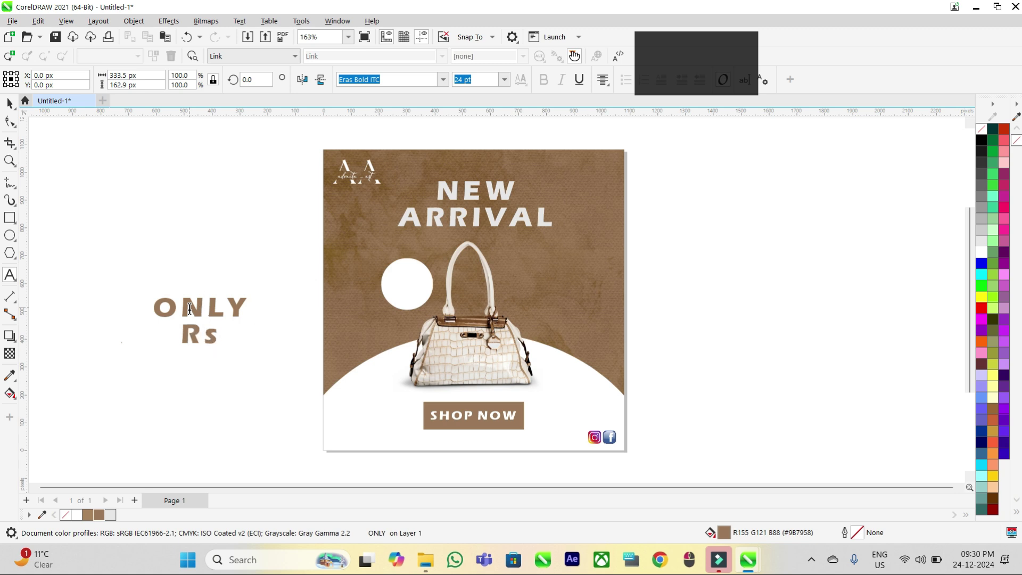
text(.)
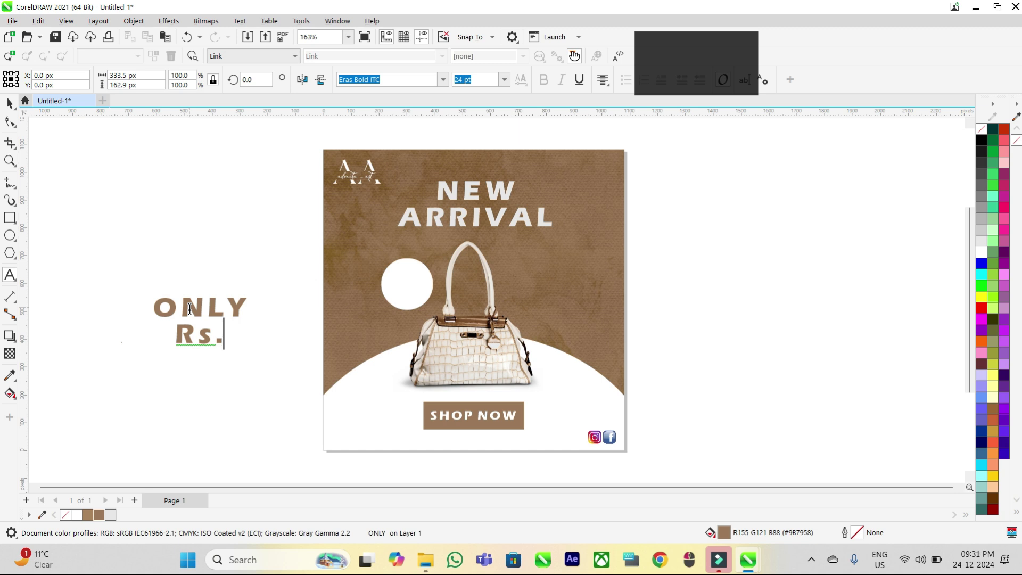
text(599/-)
- Set the font size of the Rs.599/- line to 12 pt and the ONLY line to 15 pt
drag(270, 335, 129, 336)
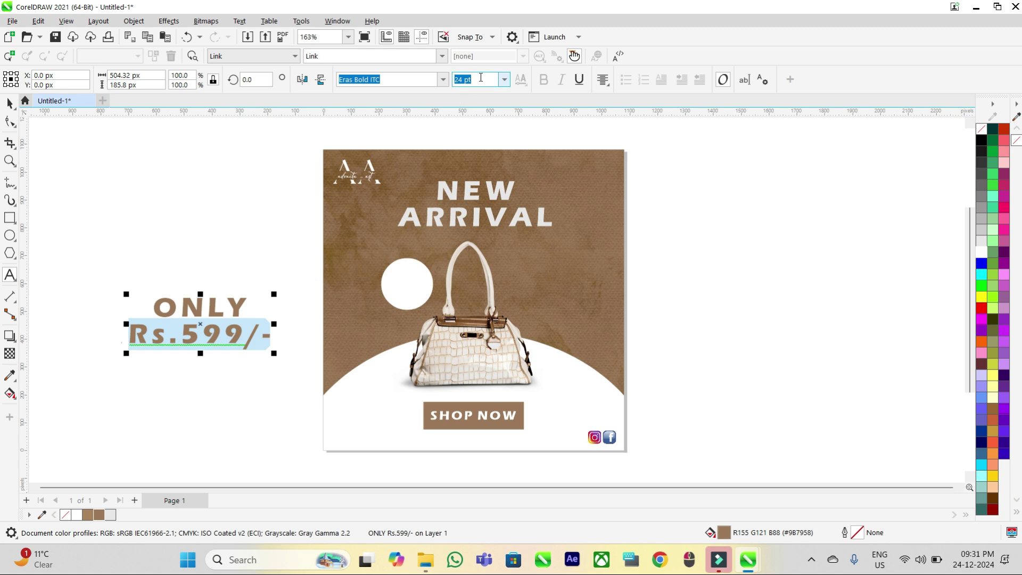
text(12)
key(Return)
drag(246, 308, 153, 308)
click(474, 79)
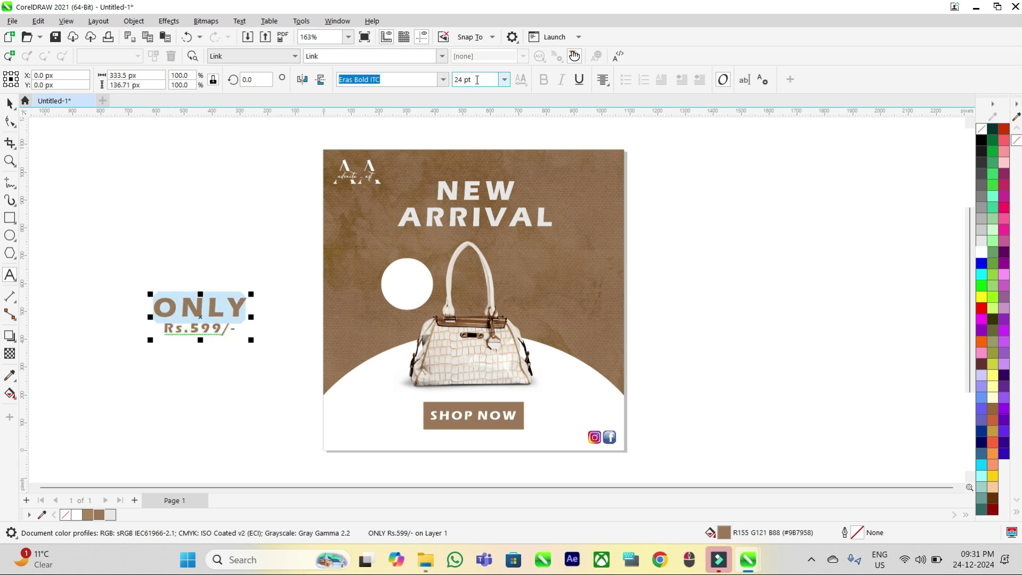
text(15)
key(Return)
- Tighten the letter spacing of the price text to about 212 px wide and slightly increase the gap between its lines
scroll(245, 343, up, 2)
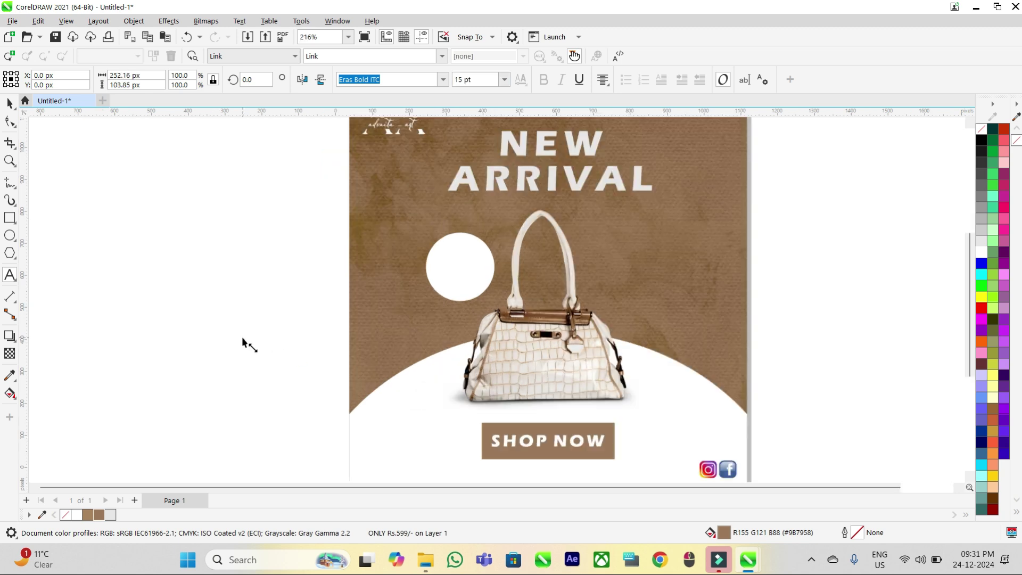
key(ctrl+a)
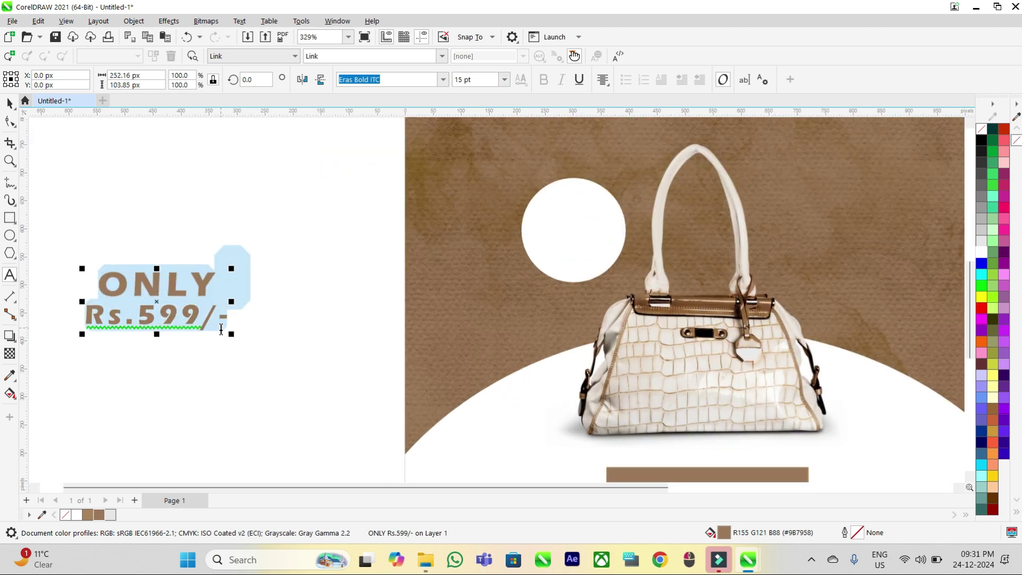
click(283, 233)
click(192, 292)
click(8, 122)
drag(232, 334, 194, 334)
click(9, 105)
click(53, 156)
click(142, 294)
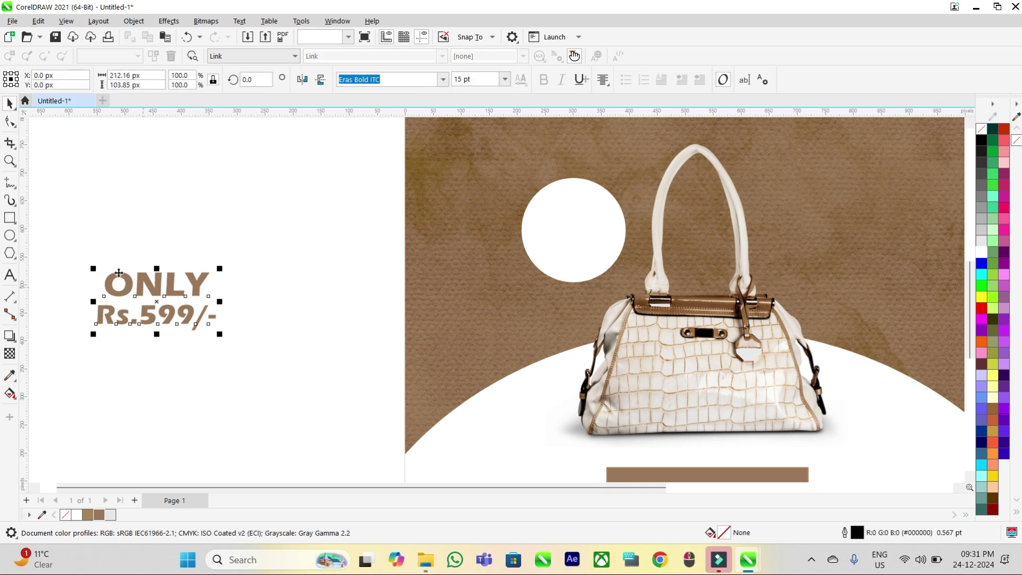
click(9, 124)
drag(92, 337, 94, 342)
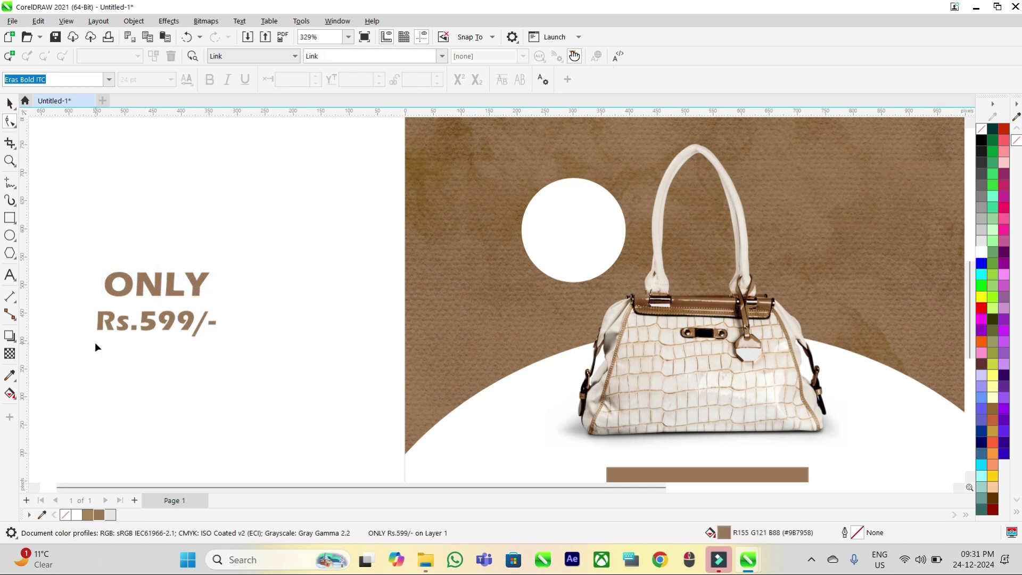
- Move the price text into the white circle and scale it down to about 154 px wide
click(9, 104)
click(80, 154)
drag(152, 291, 561, 237)
drag(497, 281, 538, 263)
scroll(604, 254, up, 2)
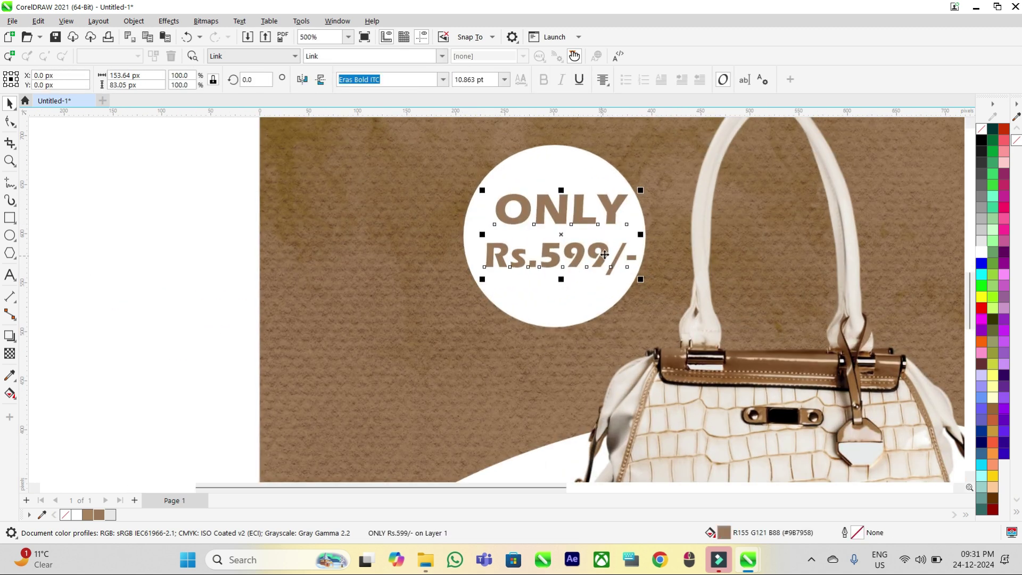
- Remove the /- ending from the price so the second line reads Rs.599
double_click(605, 254)
key(BackSpace)
key(Delete)
key(Escape)
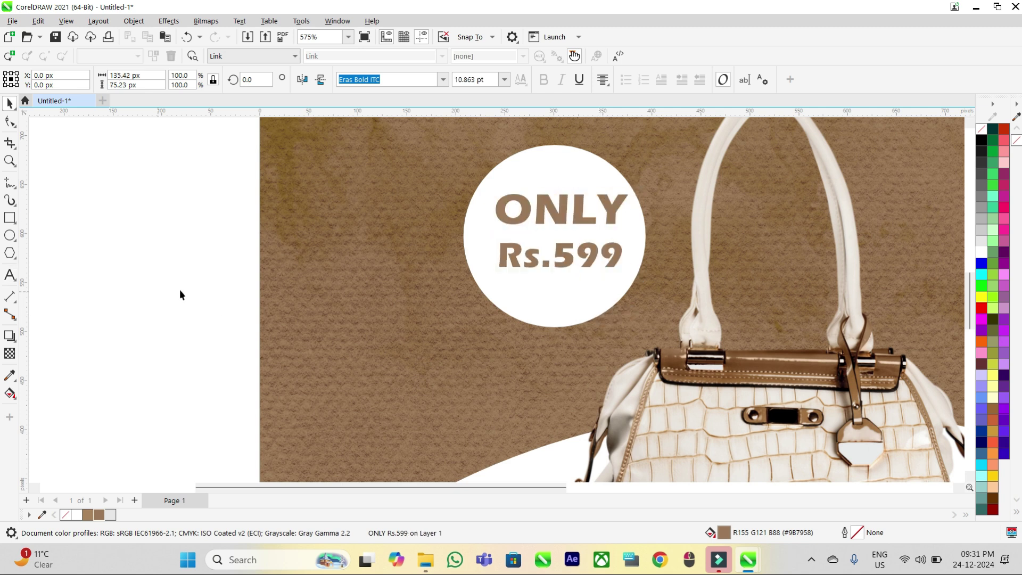
click(180, 290)
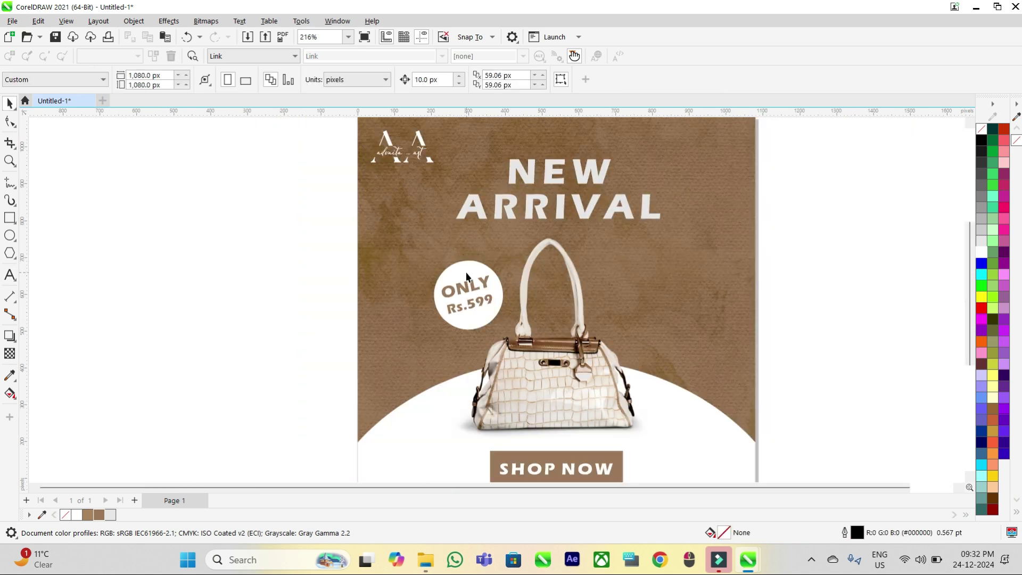
- Fill the price badge circle with light grey #E6E6E6 and remove its outline
click(464, 271)
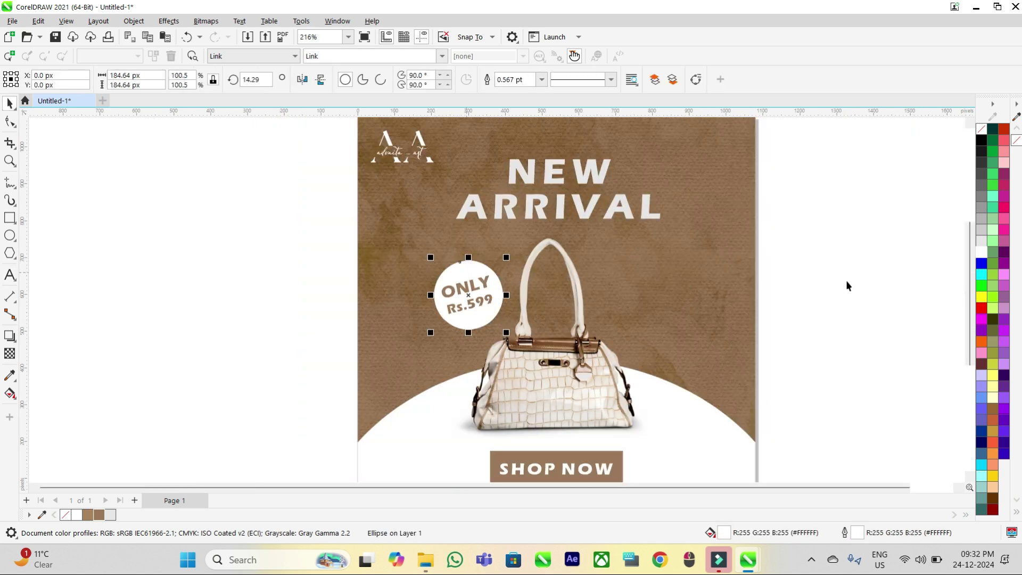
click(980, 241)
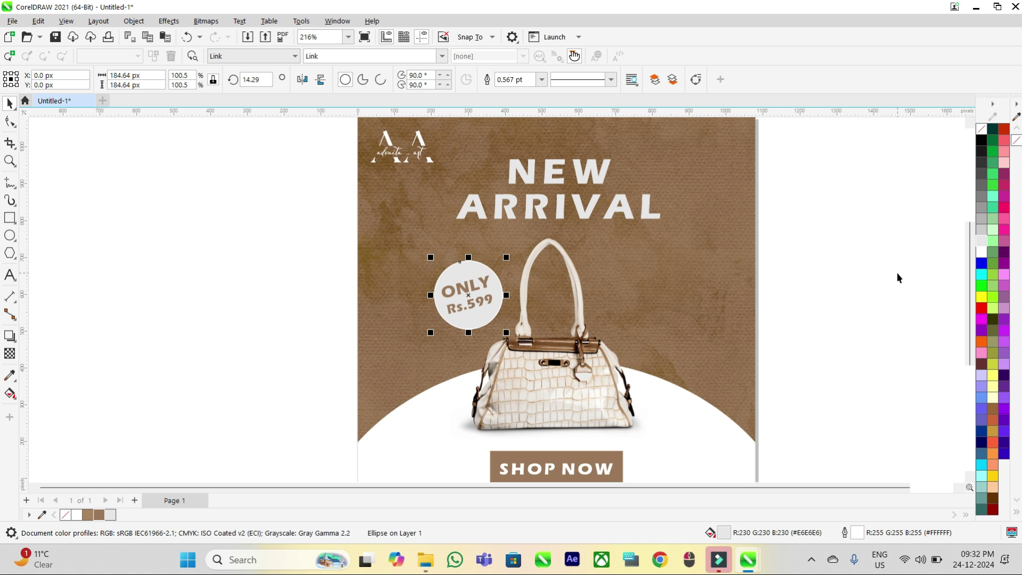
right_click(981, 129)
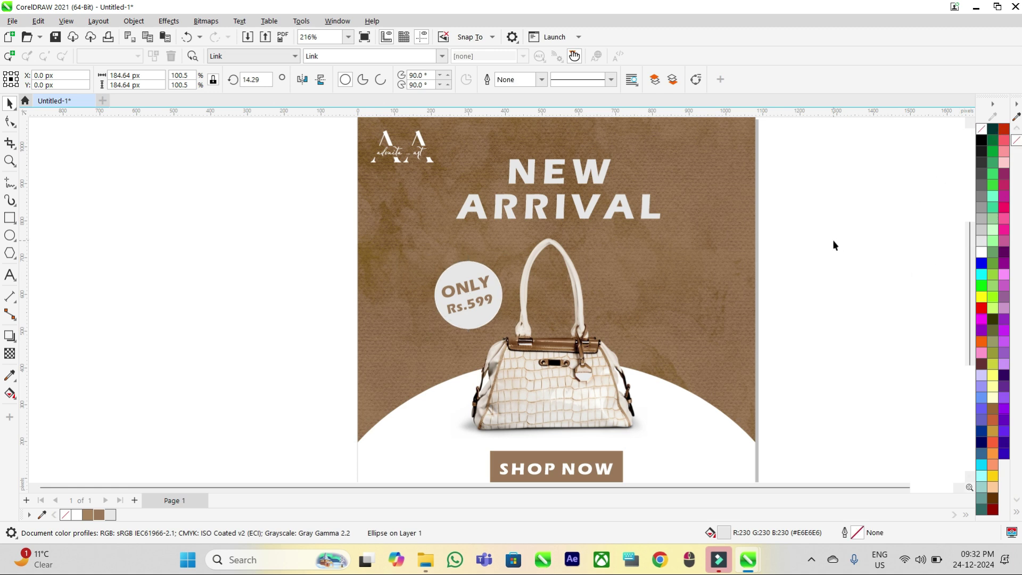
- Recolour the AA logo in the page corner to light grey #E6E6E6
click(833, 239)
key(F4)
drag(357, 123, 527, 191)
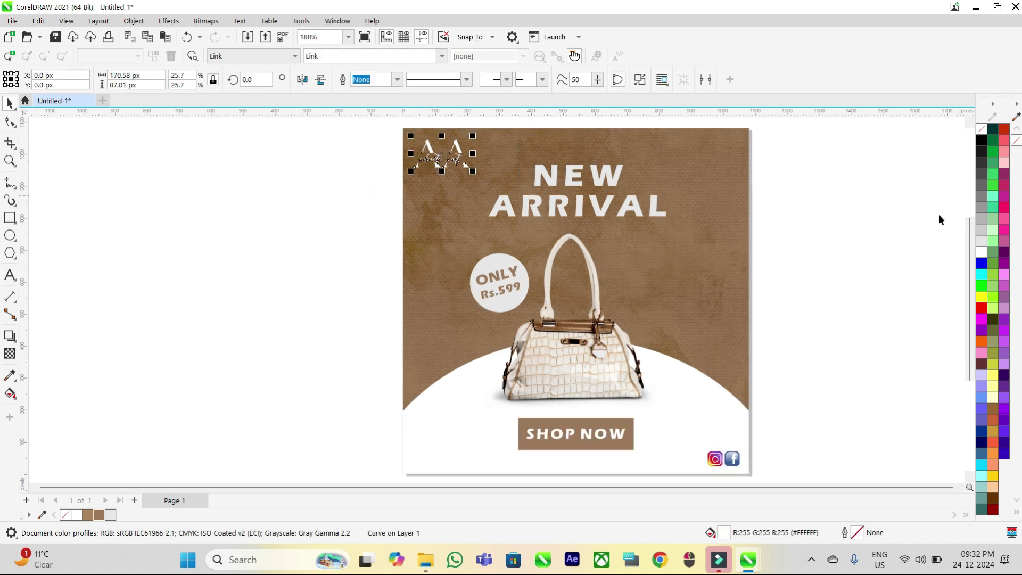
click(981, 240)
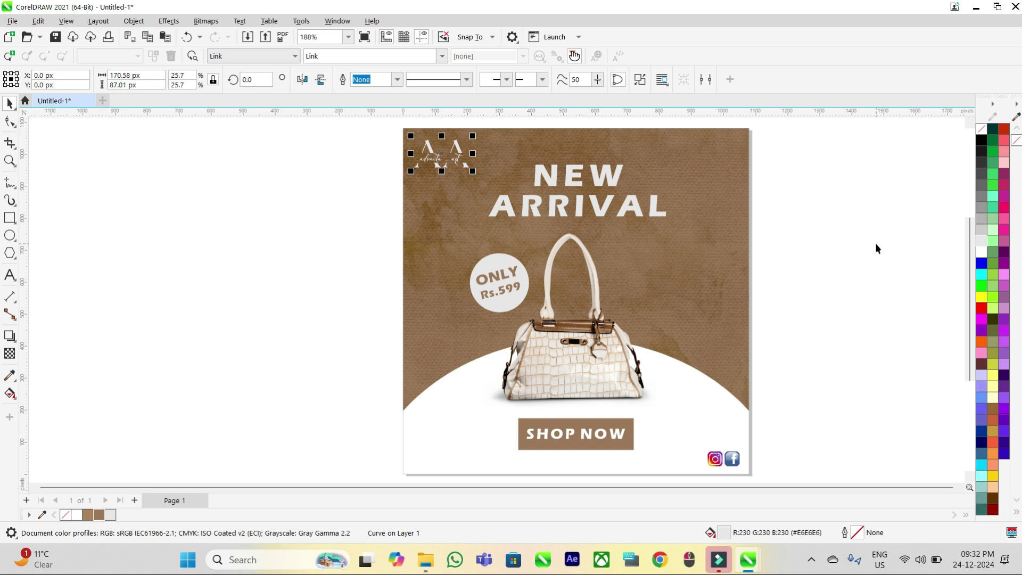
- Move the AA logo slightly inward, away from the page's upper-left corner
click(334, 260)
click(430, 151)
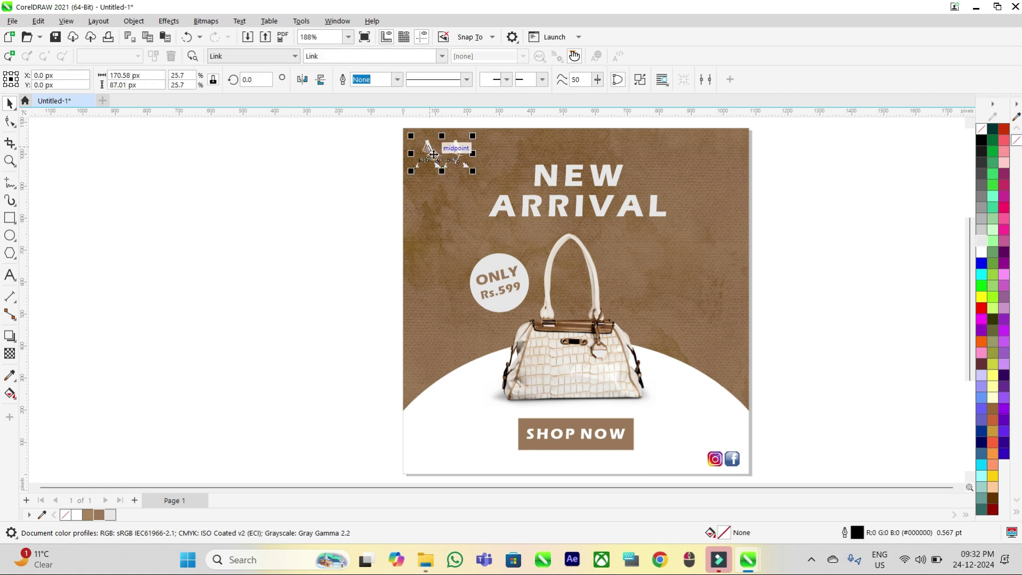
drag(441, 155, 445, 158)
click(330, 236)
scroll(390, 234, down, 1)
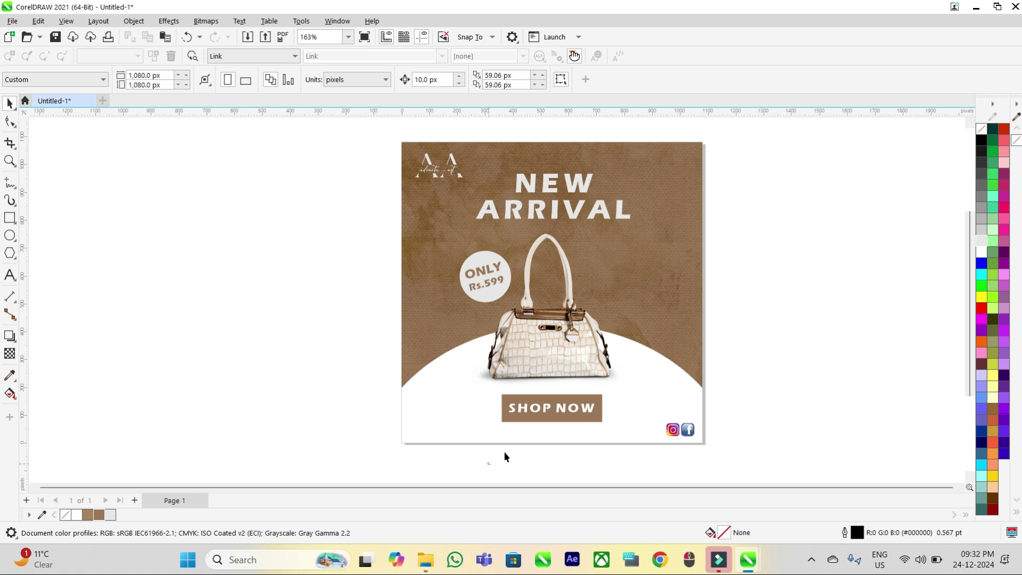
- Shift the SHOP NOW text and rectangle slightly left and the handbag slightly right so their centres line up
drag(627, 383, 628, 383)
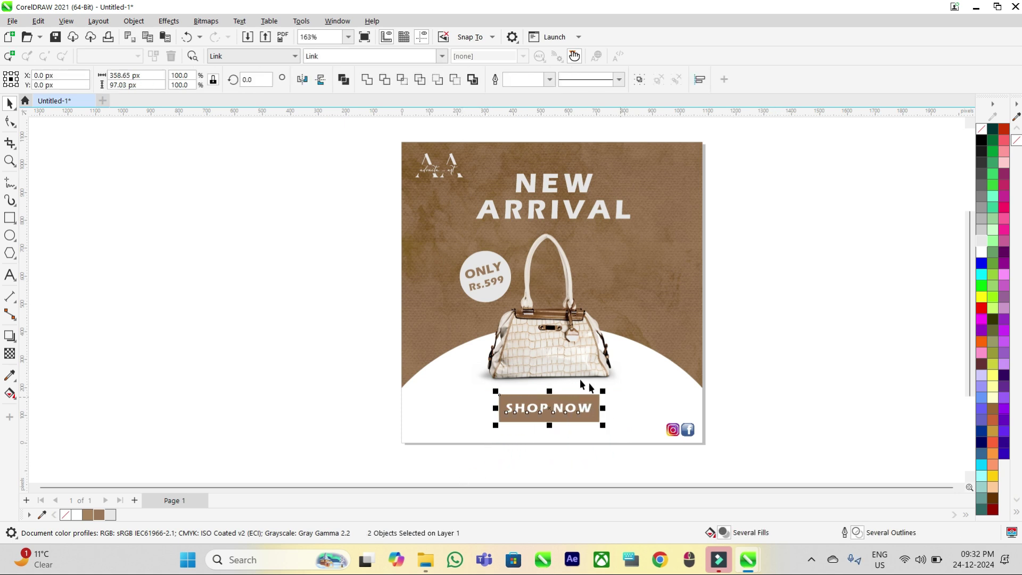
click(562, 357)
key(Right)
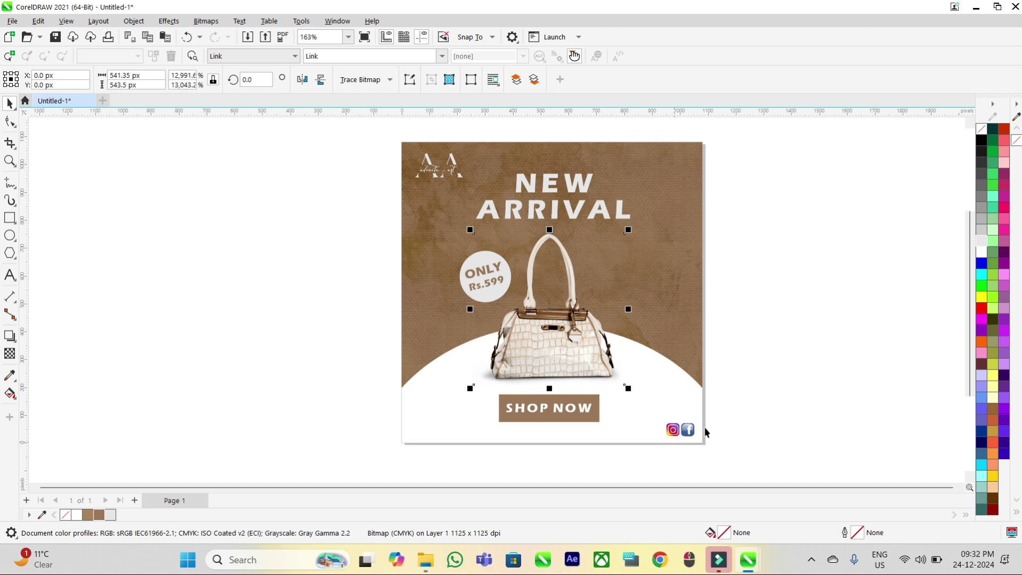
click(837, 349)
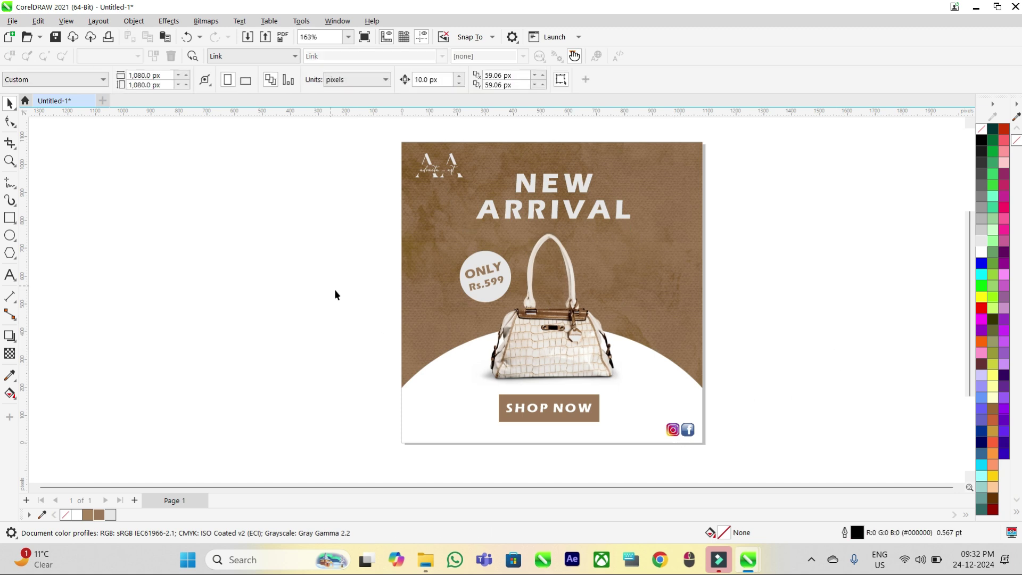
- Slightly reduce the line spacing between NEW and ARRIVAL in the heading
click(550, 195)
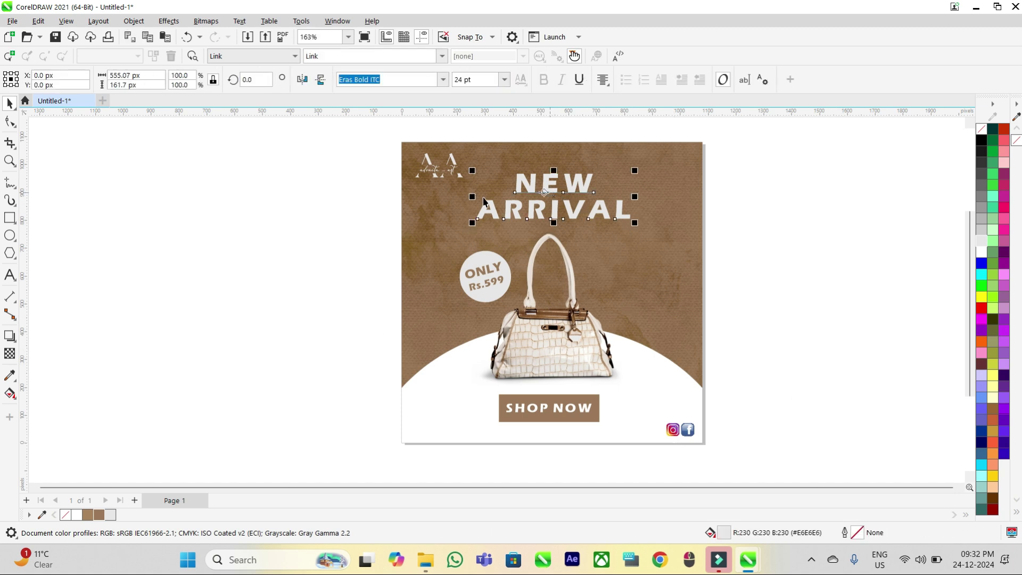
click(16, 123)
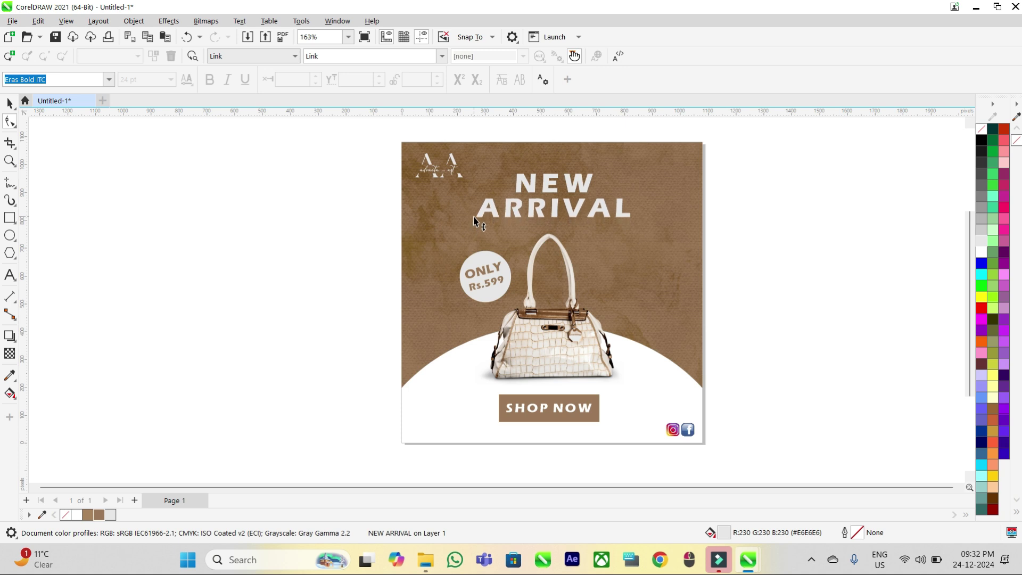
click(12, 106)
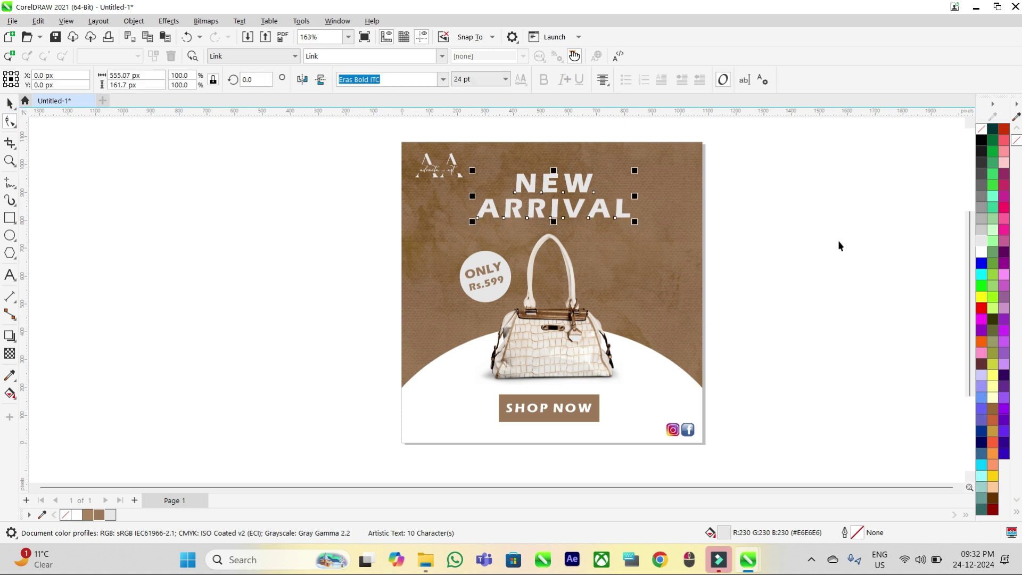
- Move the handbag straight up a little to leave more space above the SHOP NOW button
click(554, 356)
drag(555, 356, 555, 345)
drag(475, 477, 531, 432)
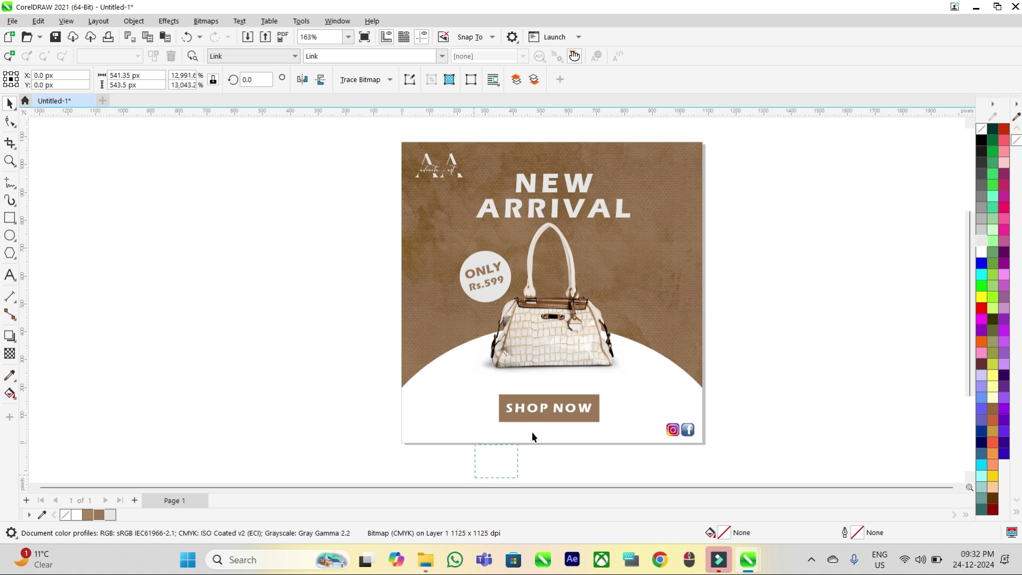
drag(611, 378, 611, 379)
click(753, 372)
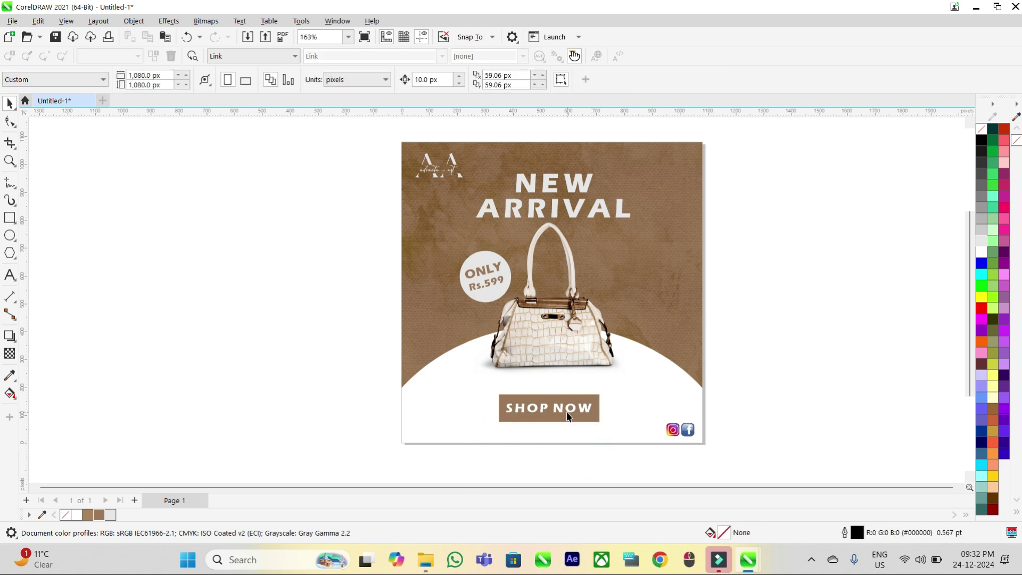
- Reduce the brown SHOP NOW rectangle's height symmetrically to about 69 px, keeping its width
scroll(563, 412, up, 2)
click(563, 413)
drag(527, 369, 530, 376)
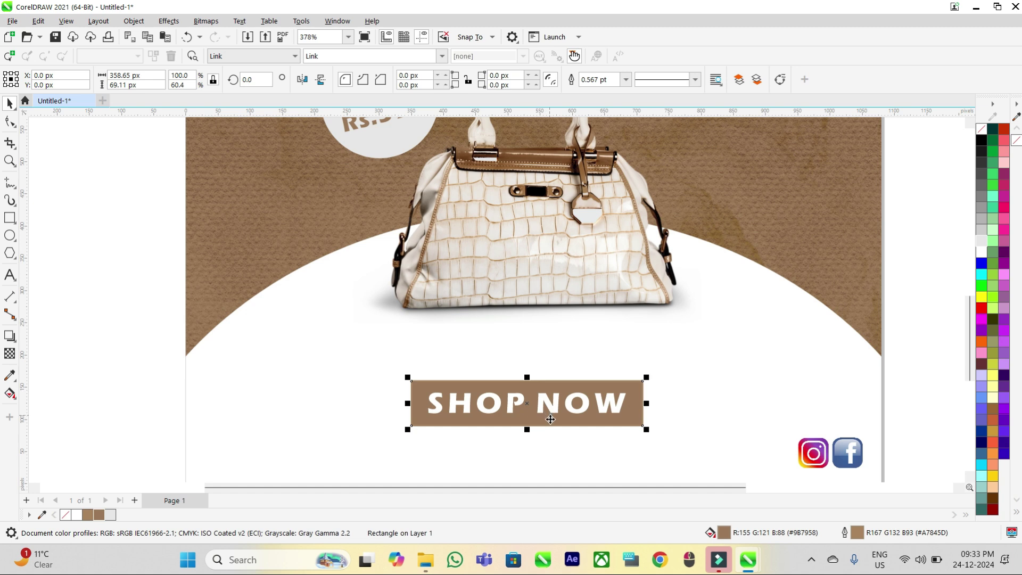
- Preview the finished handbag post in full screen
scroll(548, 419, down, 1)
key(Tab)
scroll(505, 161, down, 1)
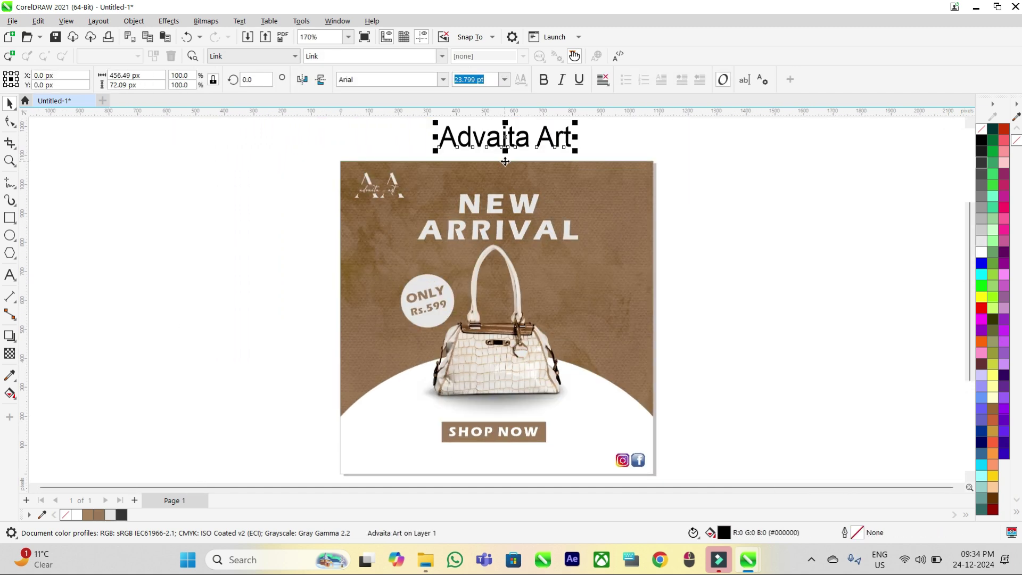
key(F9)
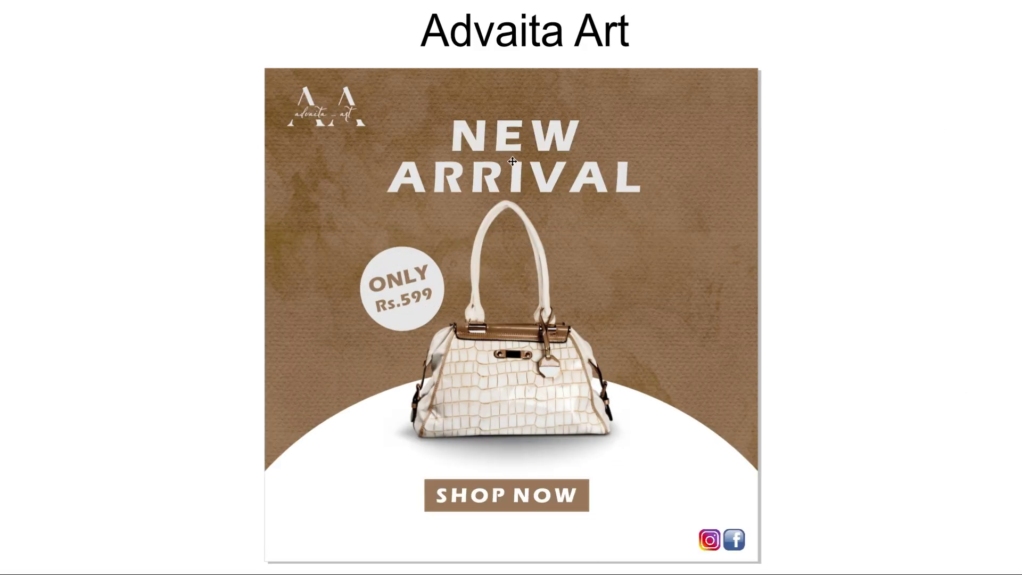